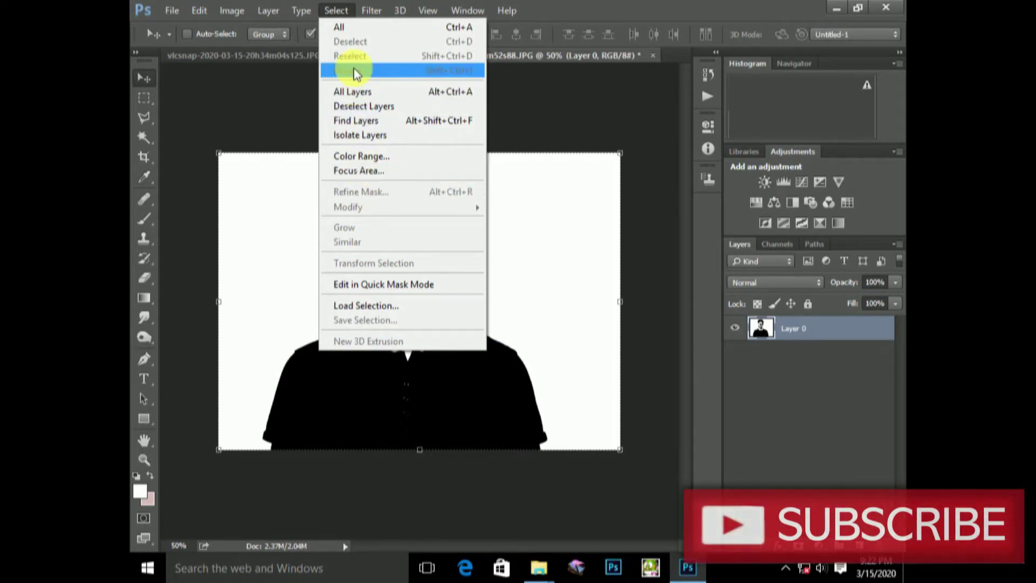
# Step: Select the portrait's white areas with Color Range, delete them from the layer, and deselect
pyautogui.click(367, 157)
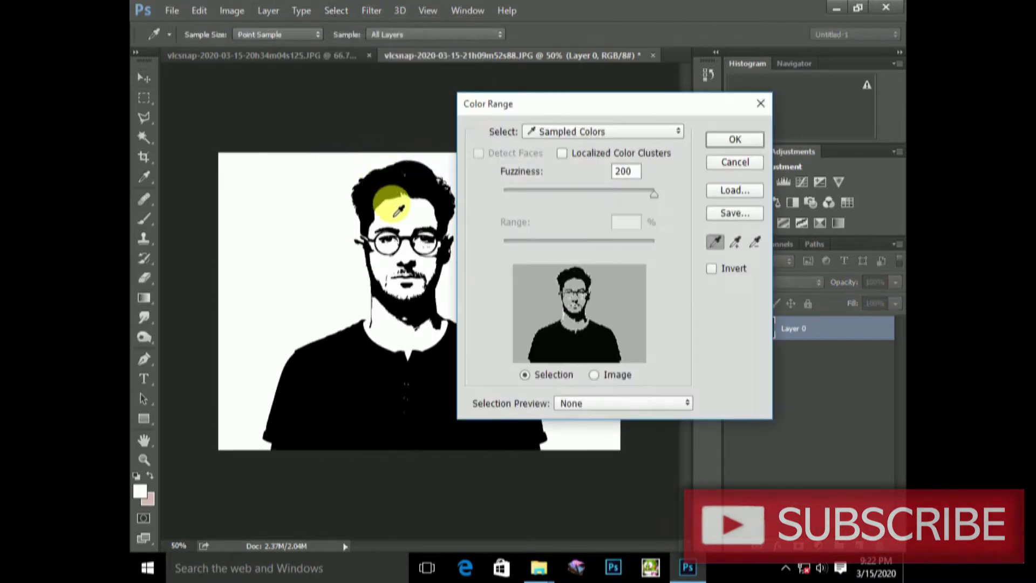
pyautogui.click(351, 294)
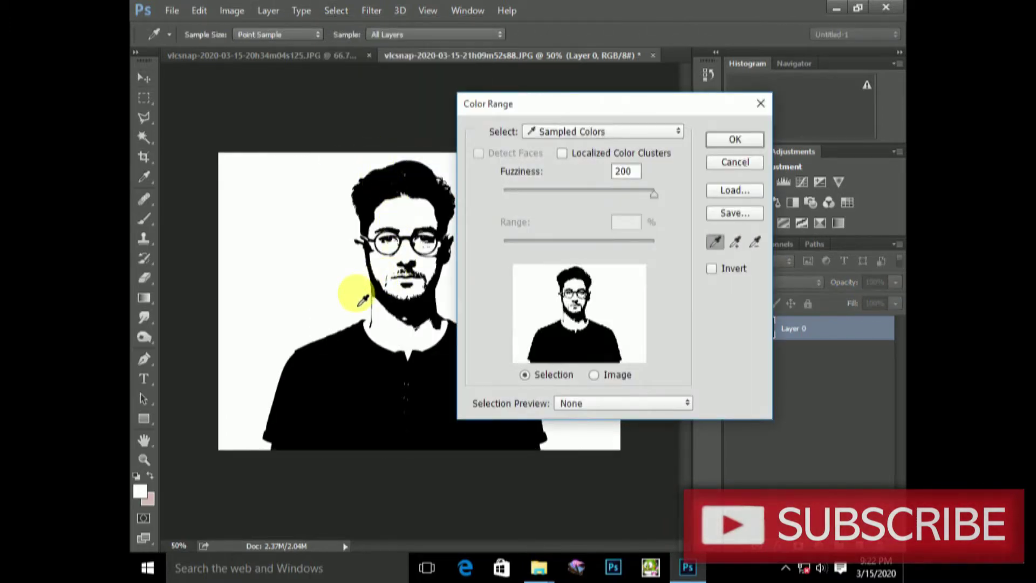
pyautogui.click(735, 139)
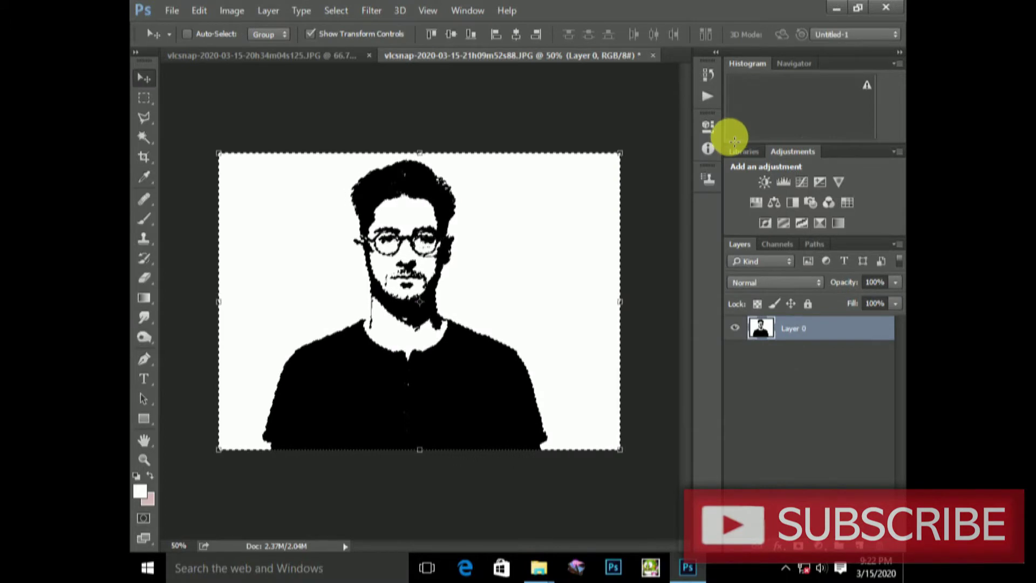
pyautogui.press('Delete')
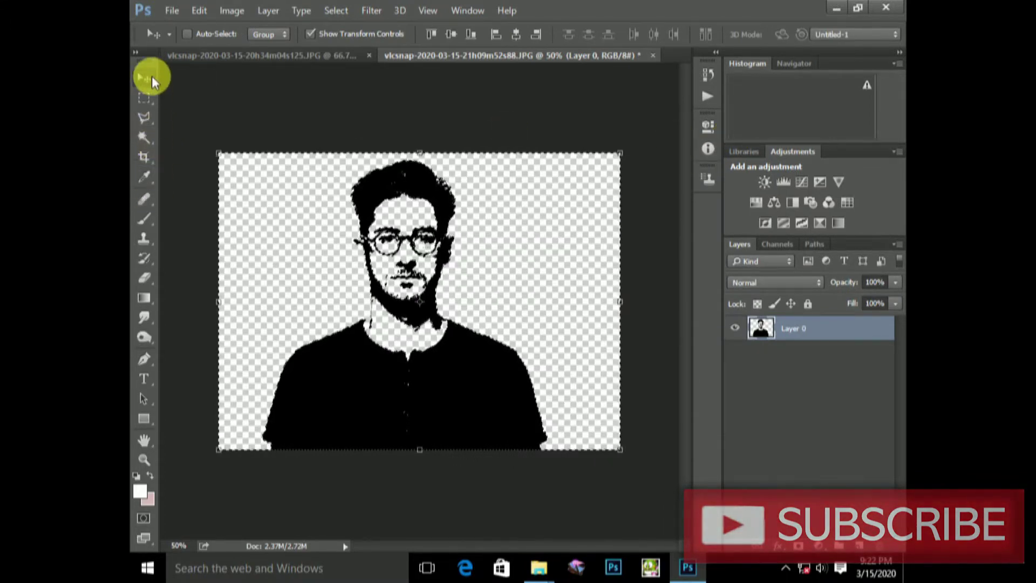
pyautogui.click(142, 115)
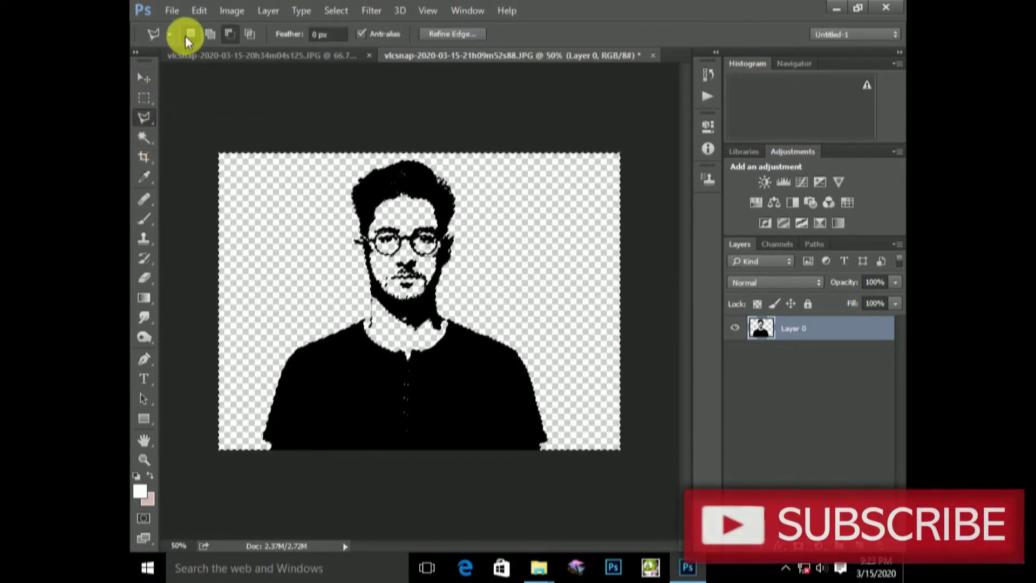
pyautogui.click(143, 78)
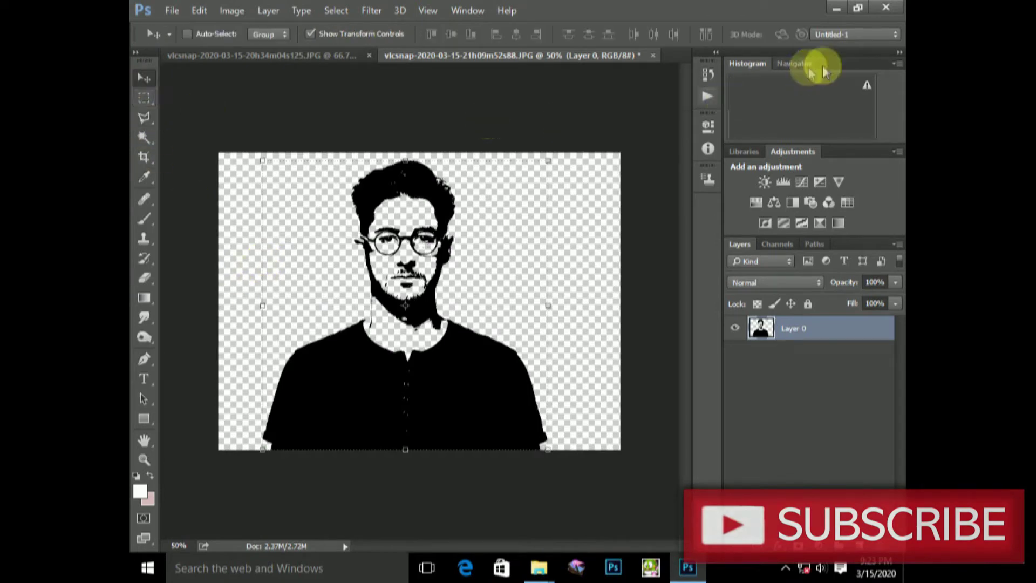
# Step: Switch to the red-textured document and create a new blank white document
pyautogui.click(344, 58)
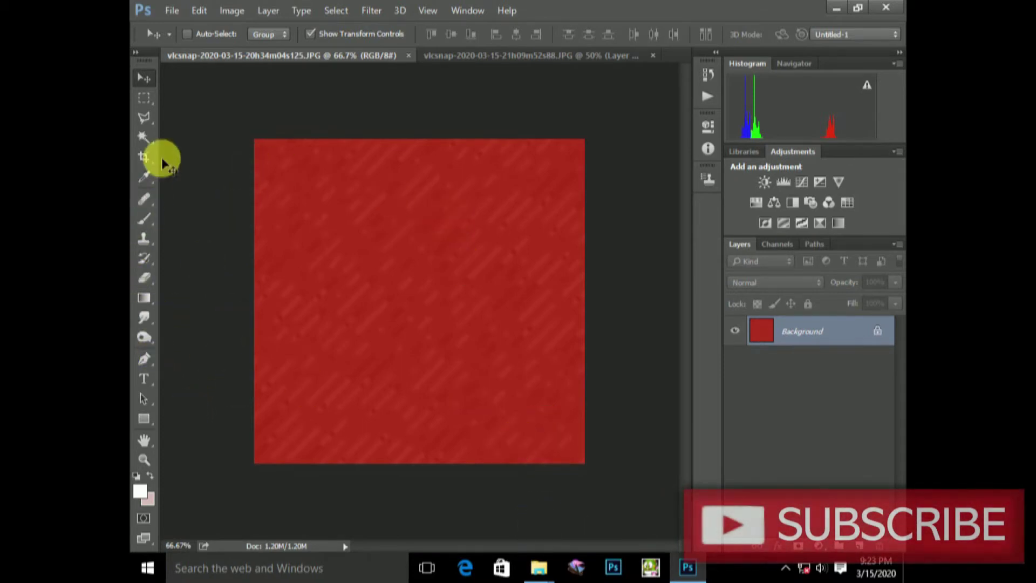
pyautogui.click(167, 14)
pyautogui.click(184, 25)
pyautogui.click(773, 182)
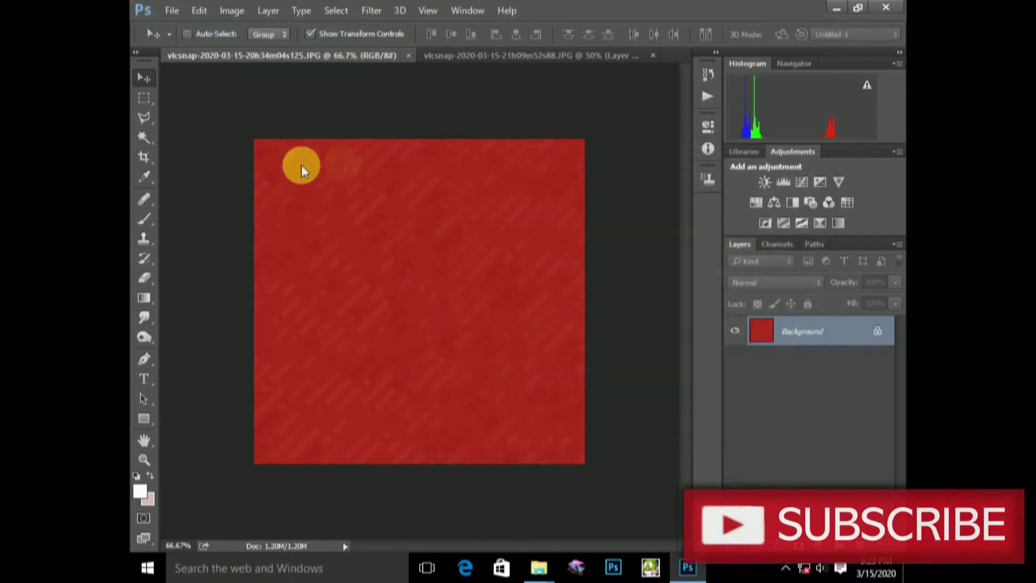
# Step: Swap the foreground and background colours and set the foreground to a light greyish pink
pyautogui.click(142, 221)
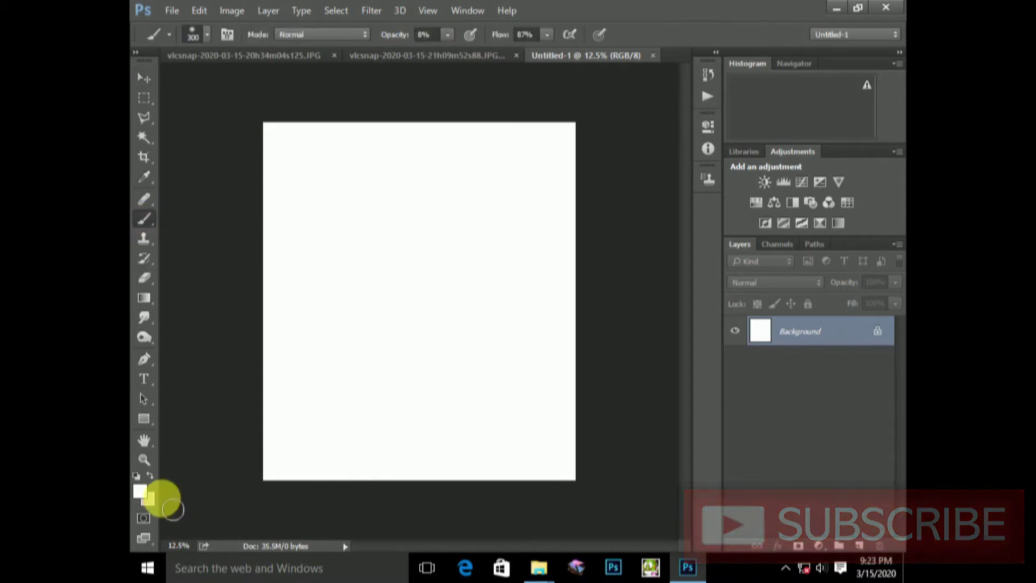
pyautogui.click(150, 476)
pyautogui.moveTo(452, 255)
pyautogui.mouseDown()
pyautogui.moveTo(426, 224)
pyautogui.moveTo(426, 235)
pyautogui.mouseUp()
pyautogui.click(747, 198)
# Step: Try painting the blank canvas with the soft brush, and enlarge the brush size to 5000 px
pyautogui.moveTo(517, 171); pyautogui.dragTo(407, 180)
pyautogui.rightClick(396, 153)
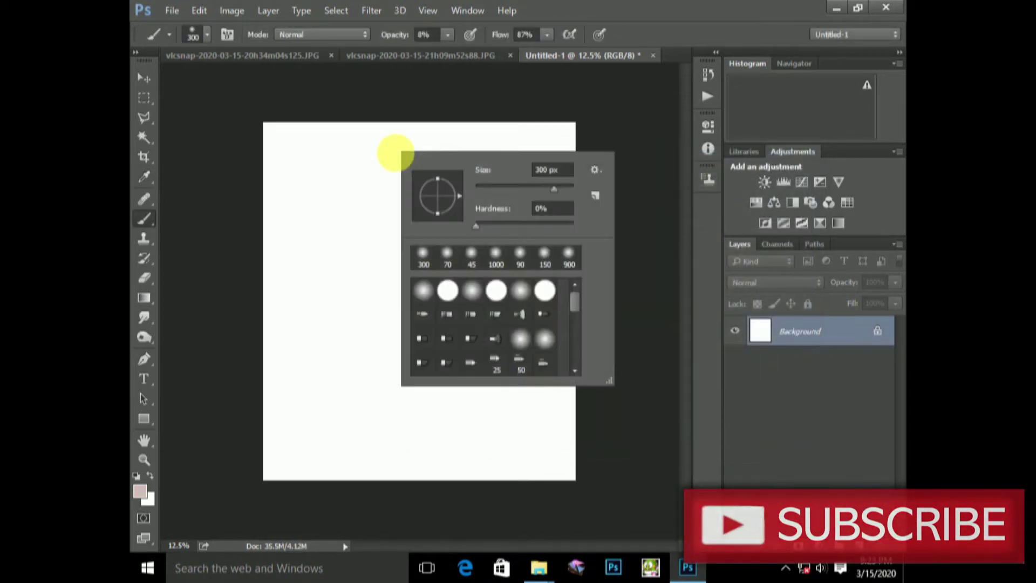
pyautogui.moveTo(527, 193); pyautogui.dragTo(578, 196)
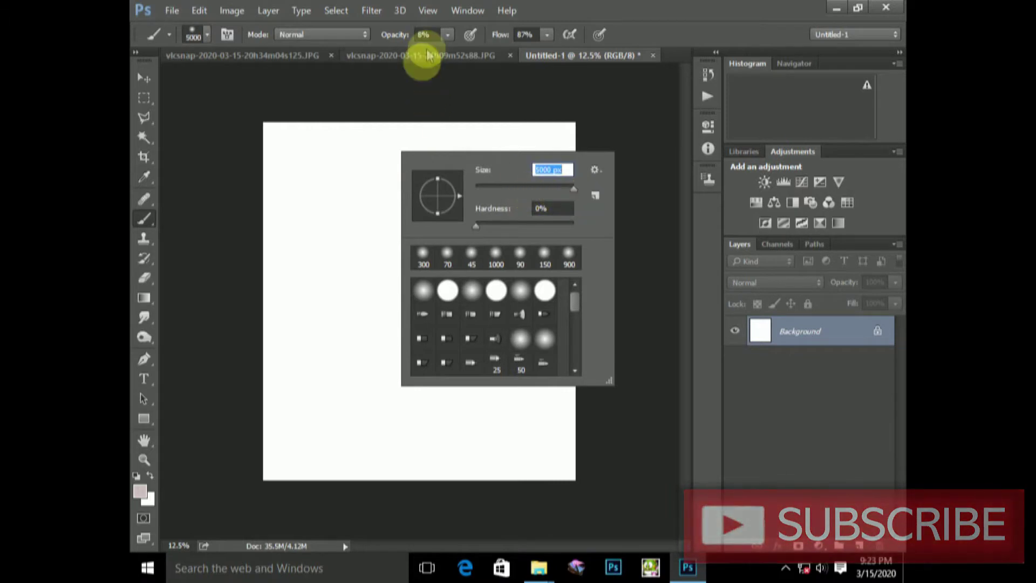
# Step: Fill the new document's whole background with the light greyish-pink foreground colour
pyautogui.click(142, 157)
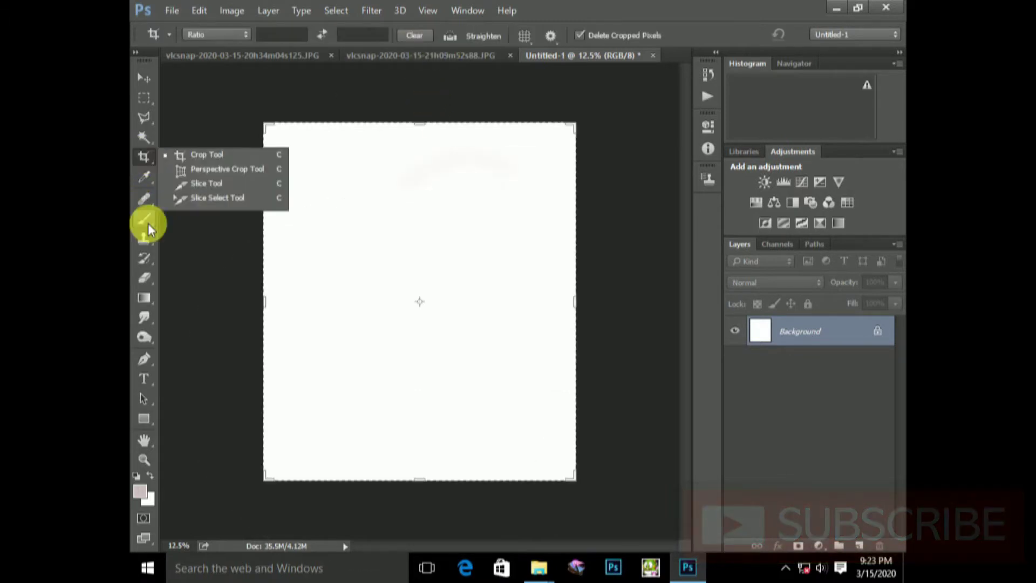
pyautogui.click(144, 298)
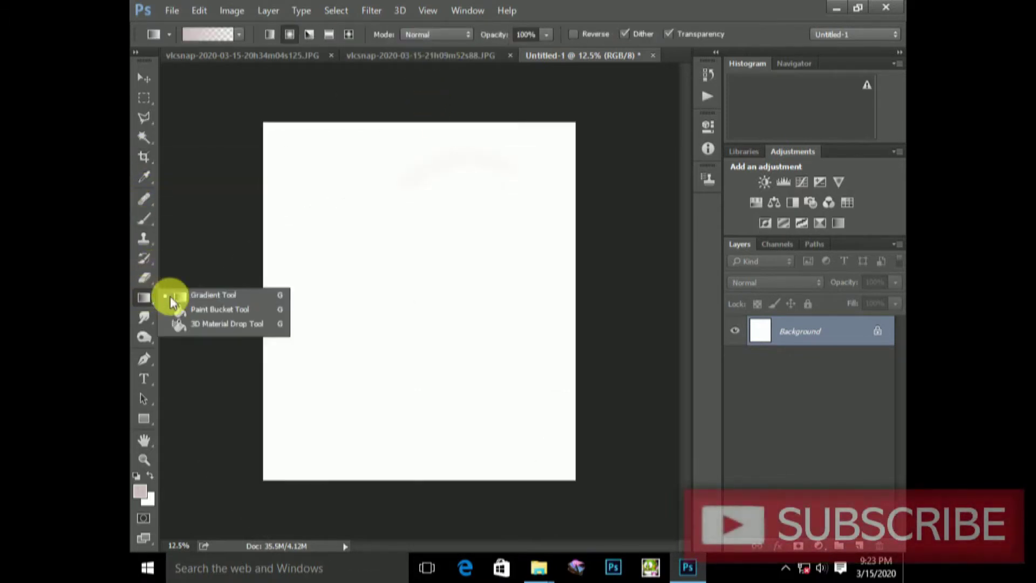
pyautogui.click(250, 309)
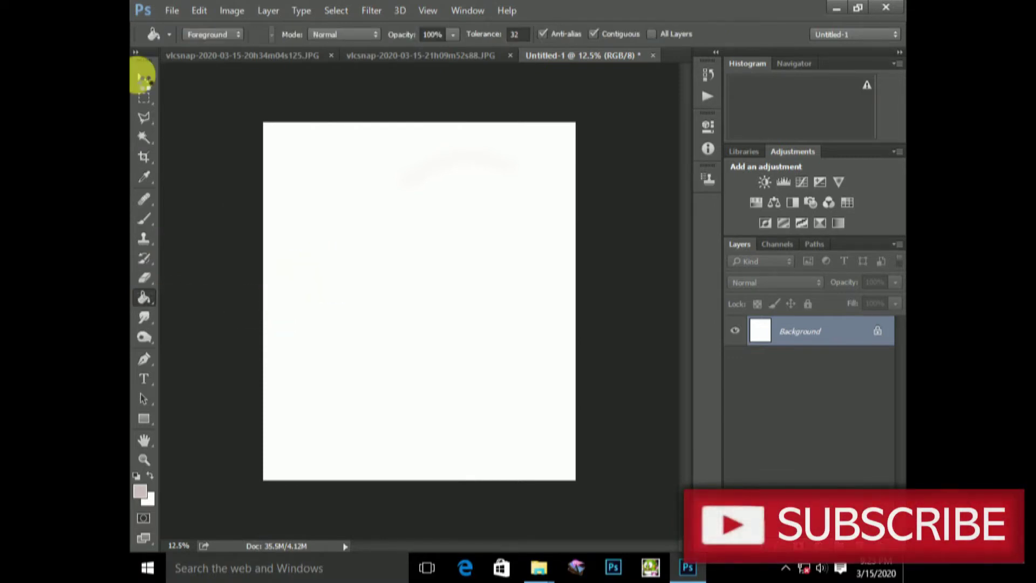
pyautogui.hotkey('alt', 'BackSpace')
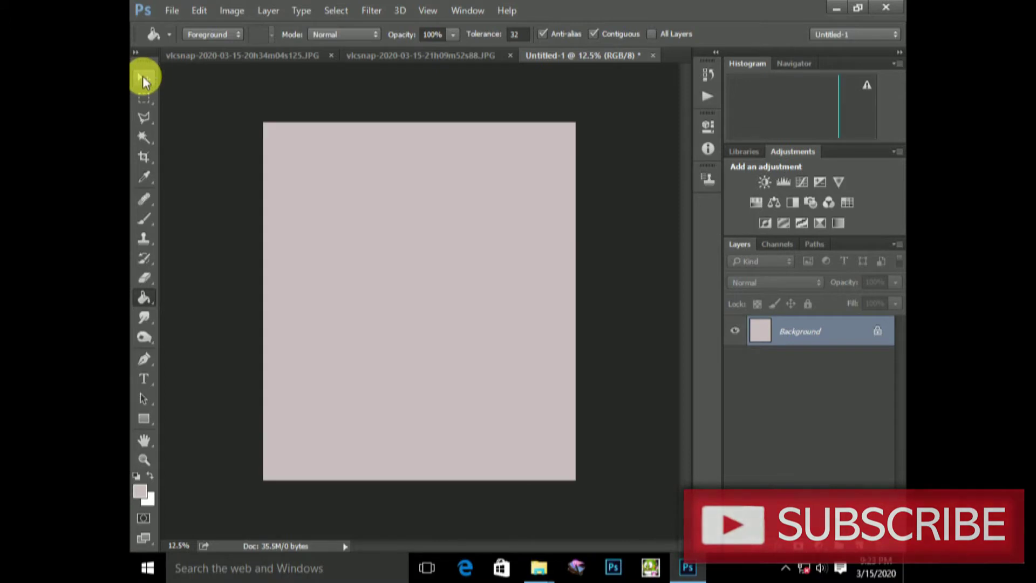
# Step: Copy the pink canvas into the red-textured document and scale it to about 9.9%, centred on the red background
pyautogui.click(144, 78)
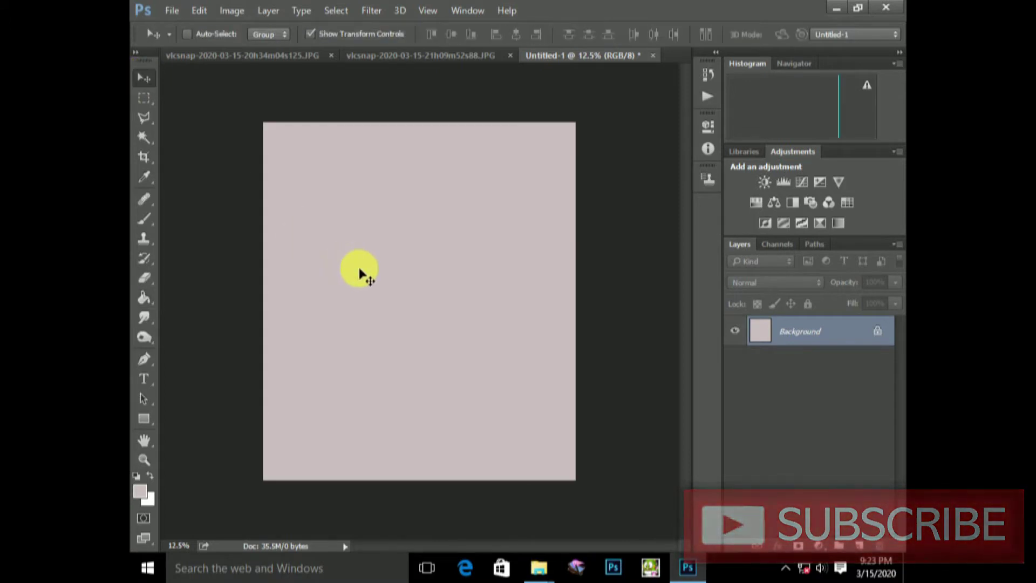
pyautogui.moveTo(359, 269); pyautogui.dragTo(338, 245)
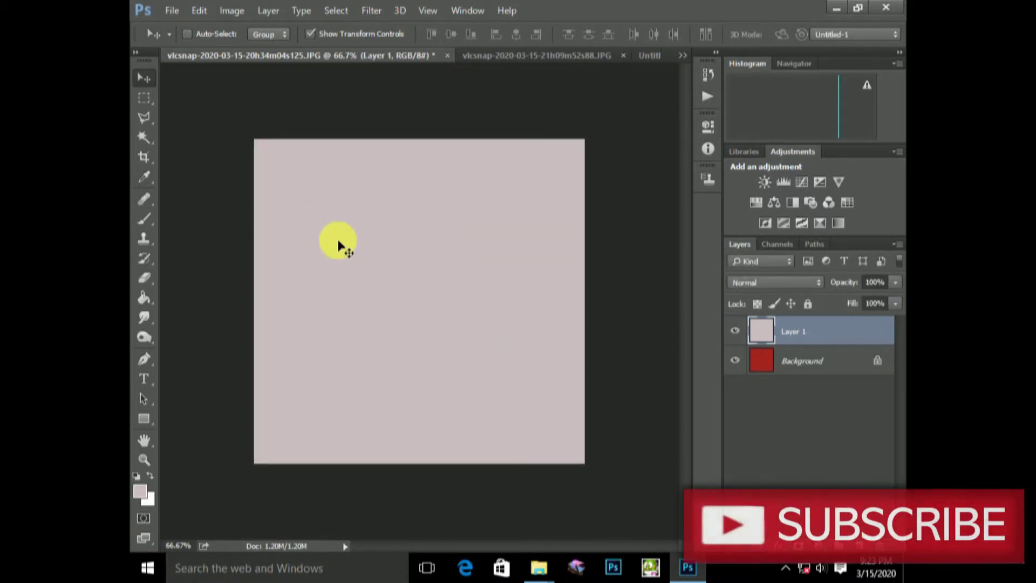
pyautogui.hotkey('ctrl', '-')
pyautogui.hotkey('ctrl', '-')
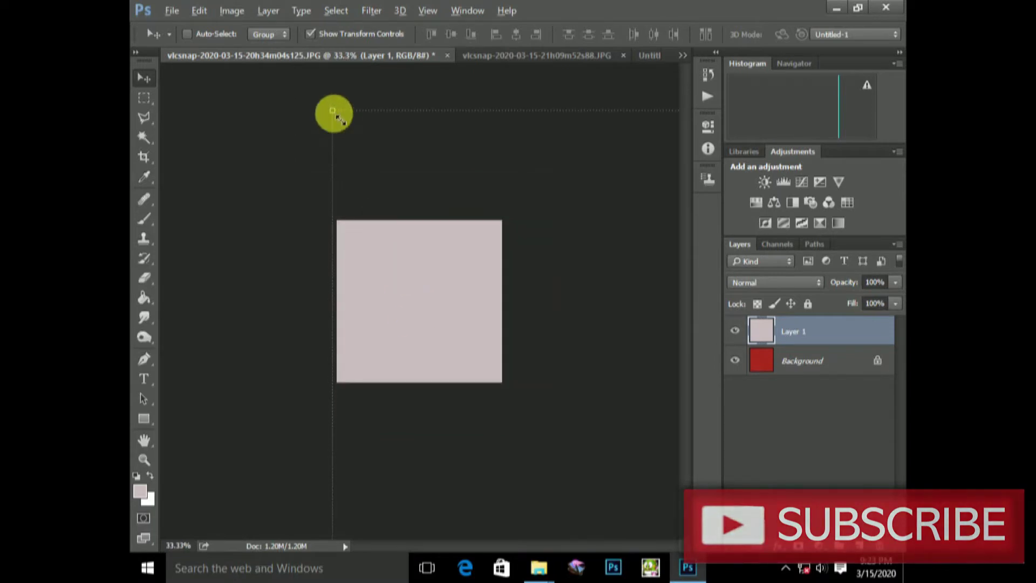
pyautogui.moveTo(333, 110); pyautogui.dragTo(405, 284)
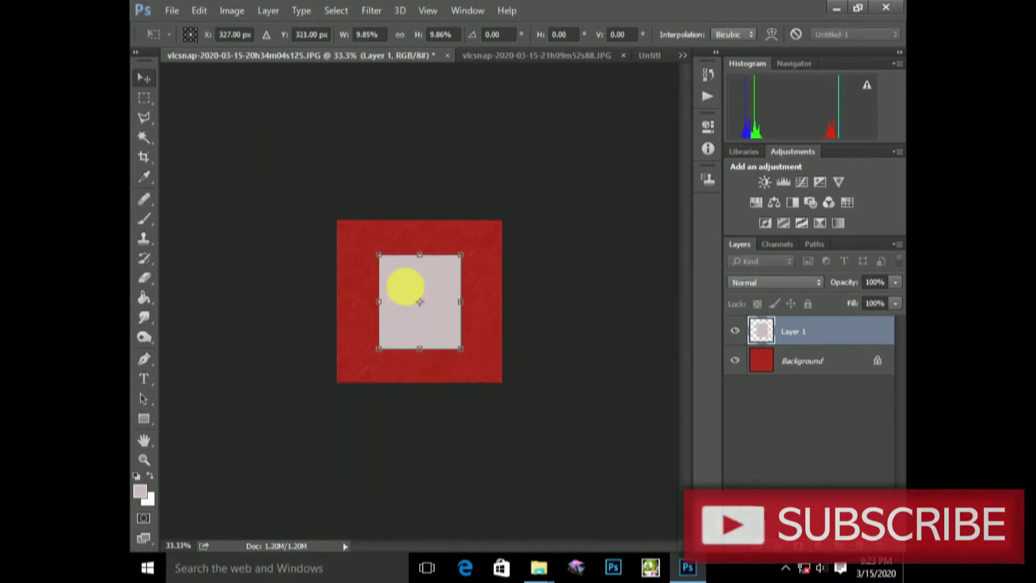
pyautogui.press('Return')
# Step: Enlarge the pink rectangle to about 113% around its centre
pyautogui.click(141, 460)
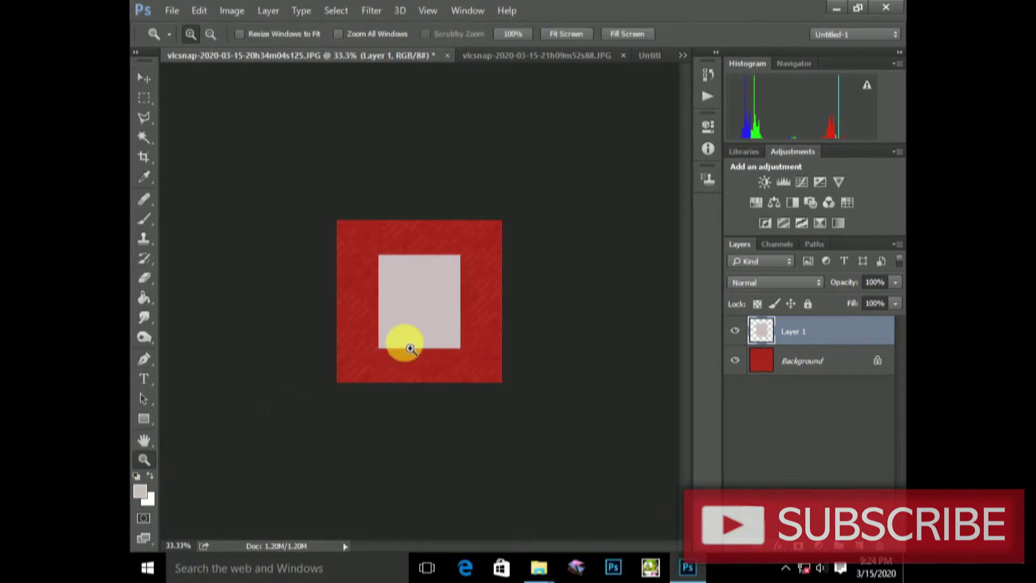
pyautogui.click(435, 382)
pyautogui.click(463, 347)
pyautogui.click(143, 78)
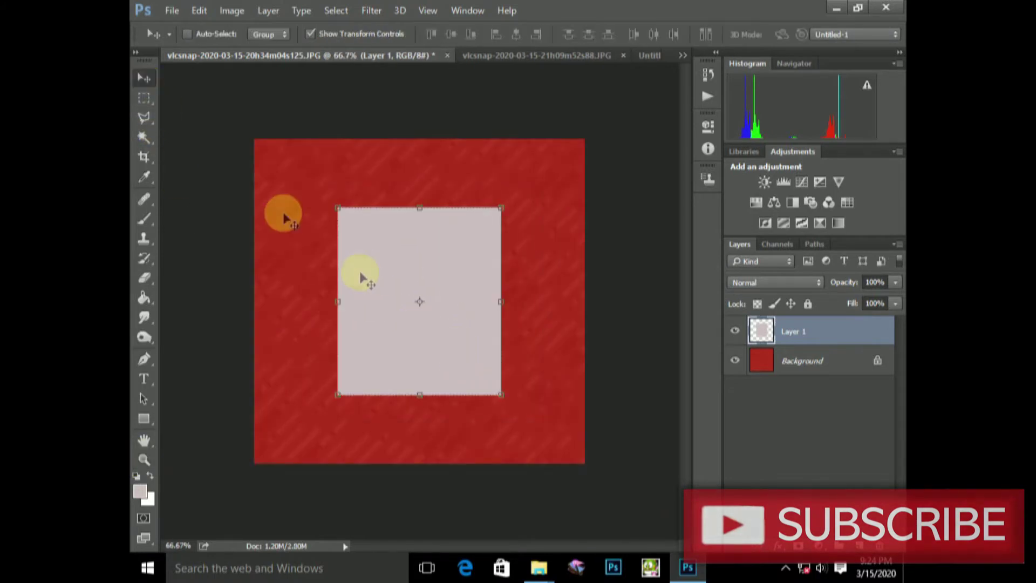
pyautogui.moveTo(502, 395); pyautogui.dragTo(513, 408)
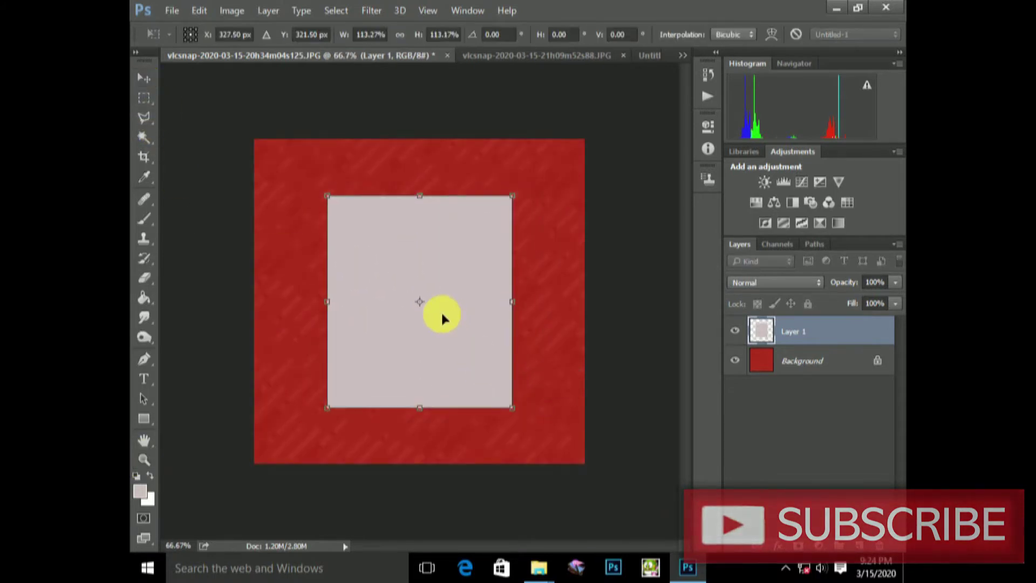
pyautogui.press('Return')
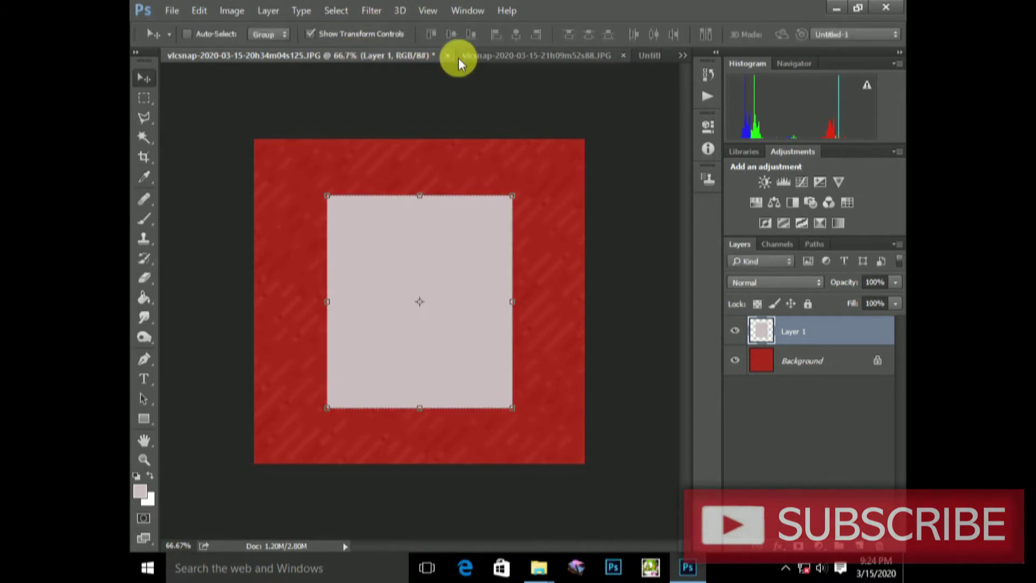
# Step: Copy the cut-out portrait into the red-textured document, scale it to about 44%, and centre it in the upper part of the pink rectangle
pyautogui.click(475, 55)
pyautogui.moveTo(412, 243); pyautogui.dragTo(412, 277)
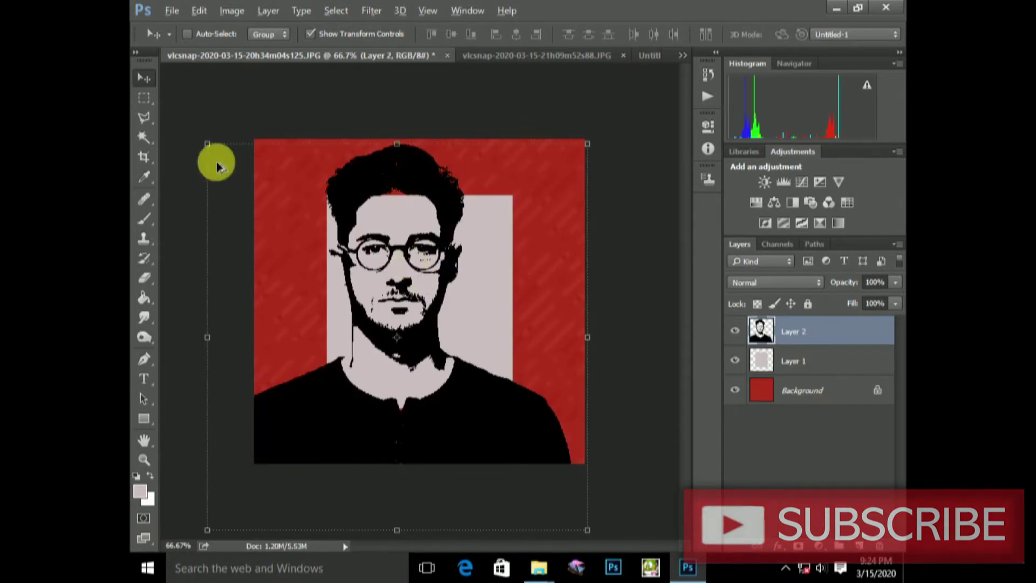
pyautogui.moveTo(206, 144); pyautogui.dragTo(386, 251)
pyautogui.moveTo(482, 368); pyautogui.dragTo(463, 351)
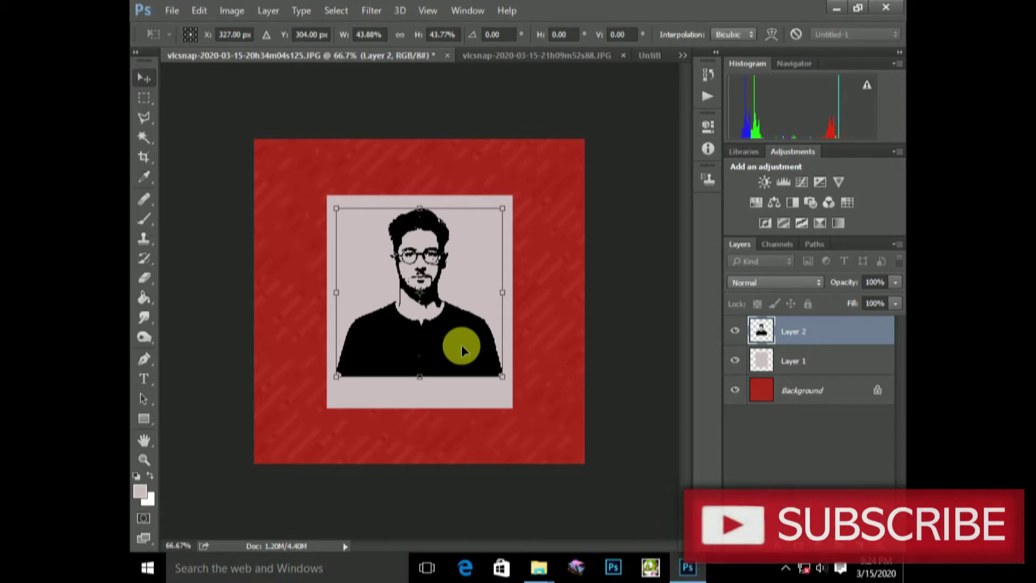
pyautogui.press('Return')
# Step: Enlarge the pink rectangle behind the portrait and reposition it to leave room for text below the figure
pyautogui.keyDown('ctrl'); pyautogui.click(446, 399); pyautogui.keyUp('ctrl')
pyautogui.hotkey('ctrl', 't')
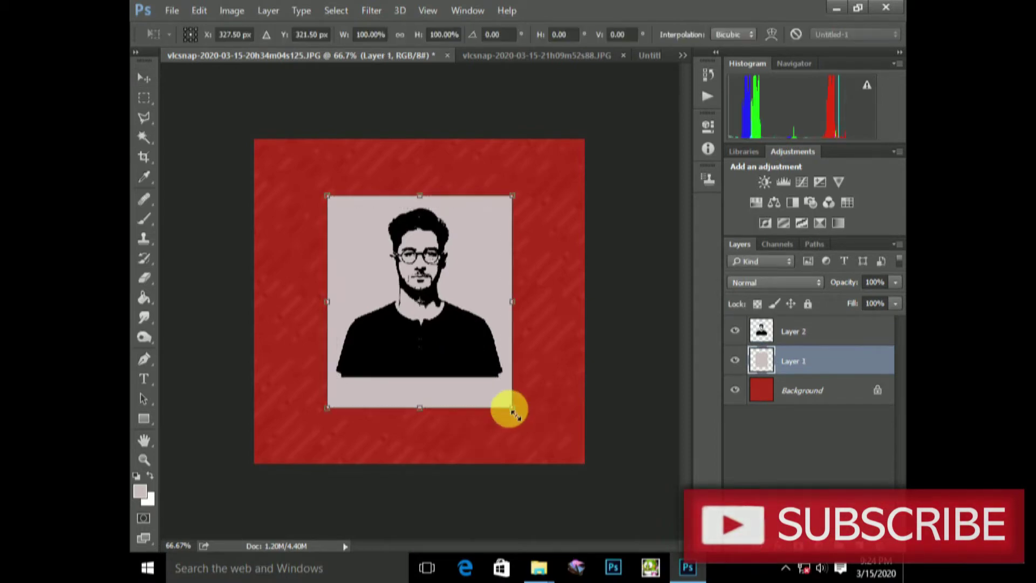
pyautogui.moveTo(512, 409); pyautogui.dragTo(537, 436)
pyautogui.moveTo(479, 404); pyautogui.dragTo(467, 398)
pyautogui.press('Return')
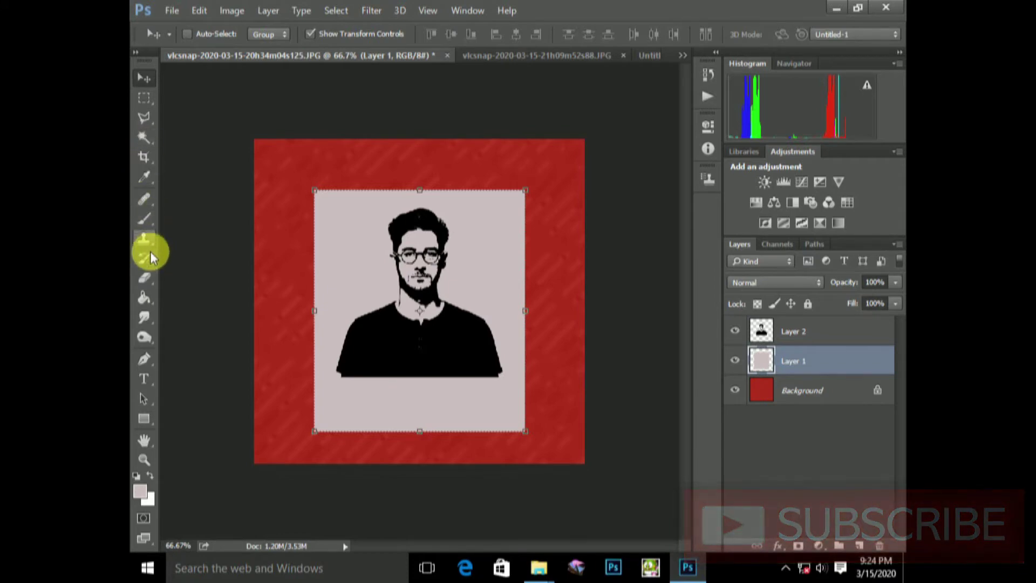
# Step: Add the text "JUGNU STUDIO" below the portrait in Rage Italic LET Plain, 72 pt, coloured near-black (020000)
pyautogui.click(144, 379)
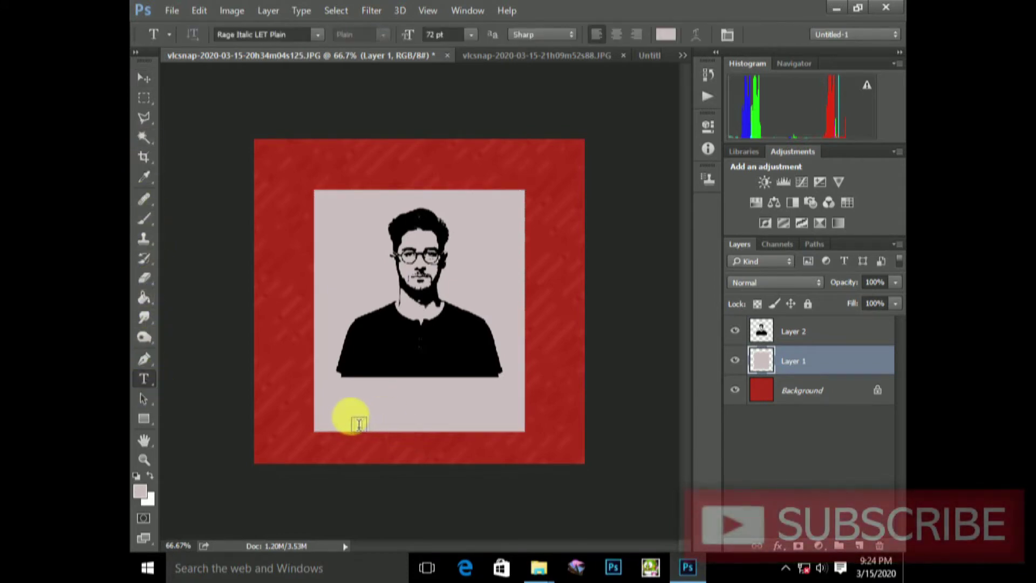
pyautogui.click(337, 416)
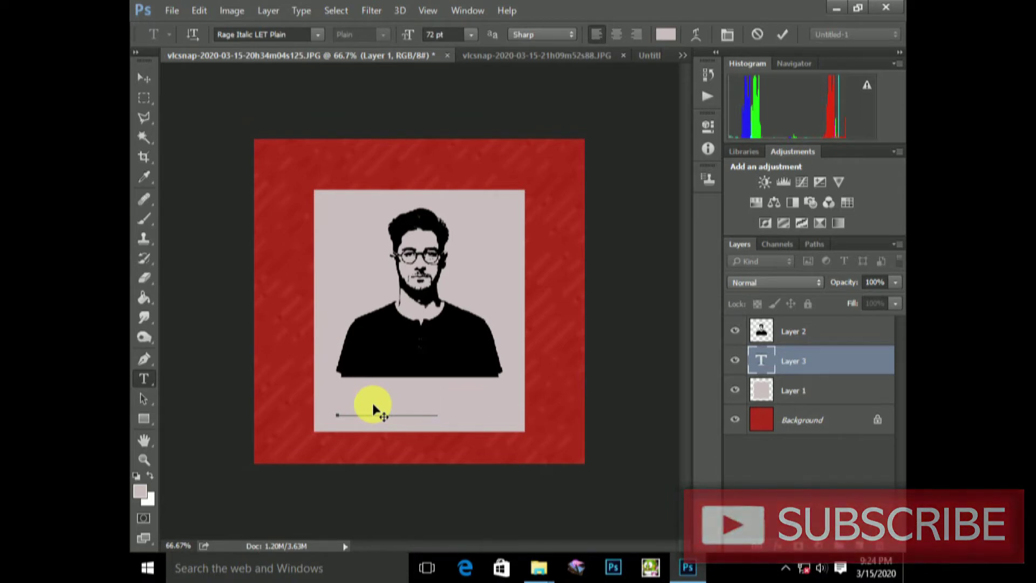
pyautogui.click(666, 34)
pyautogui.click(605, 385)
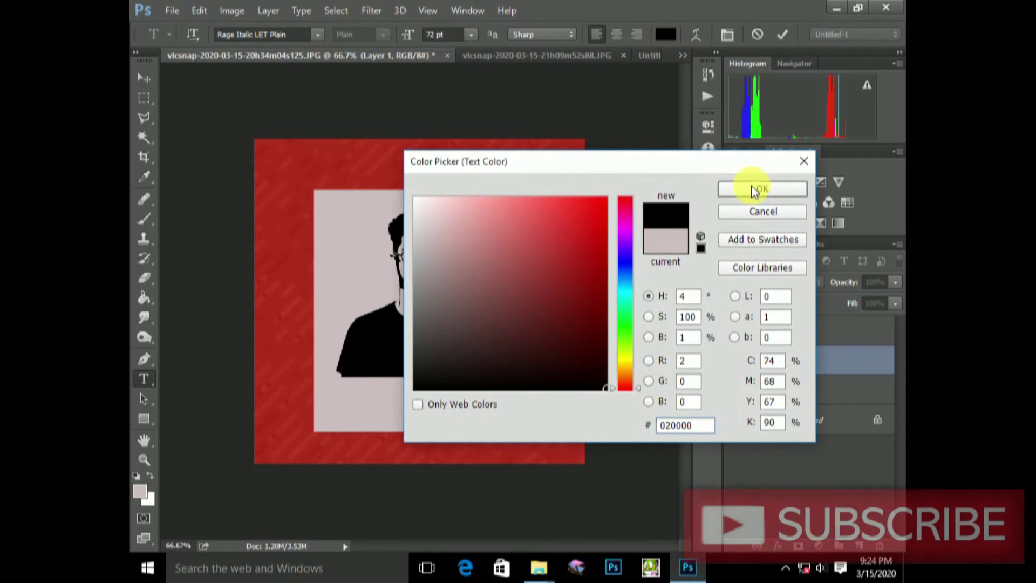
pyautogui.click(755, 191)
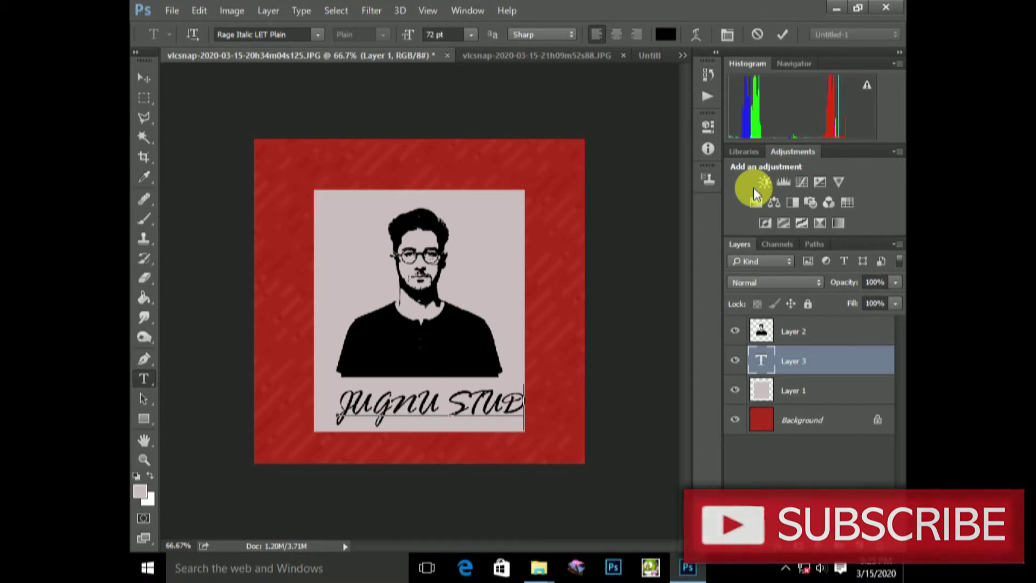
pyautogui.click(786, 38)
# Step: Scale the "JUGNU STUDIO" text to about 81% and position it inside the pink rectangle below the portrait
pyautogui.click(145, 79)
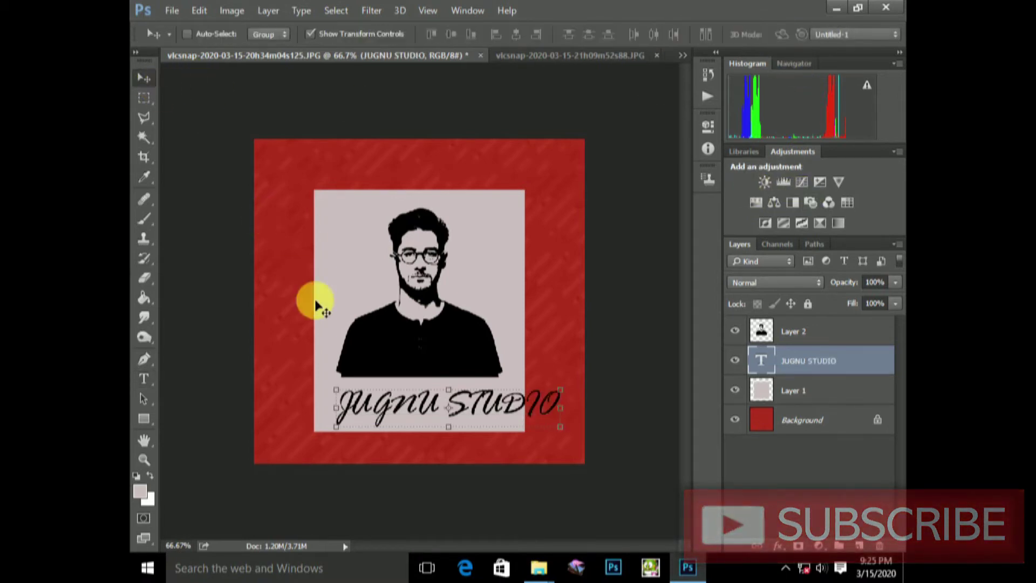
pyautogui.moveTo(336, 390); pyautogui.dragTo(376, 393)
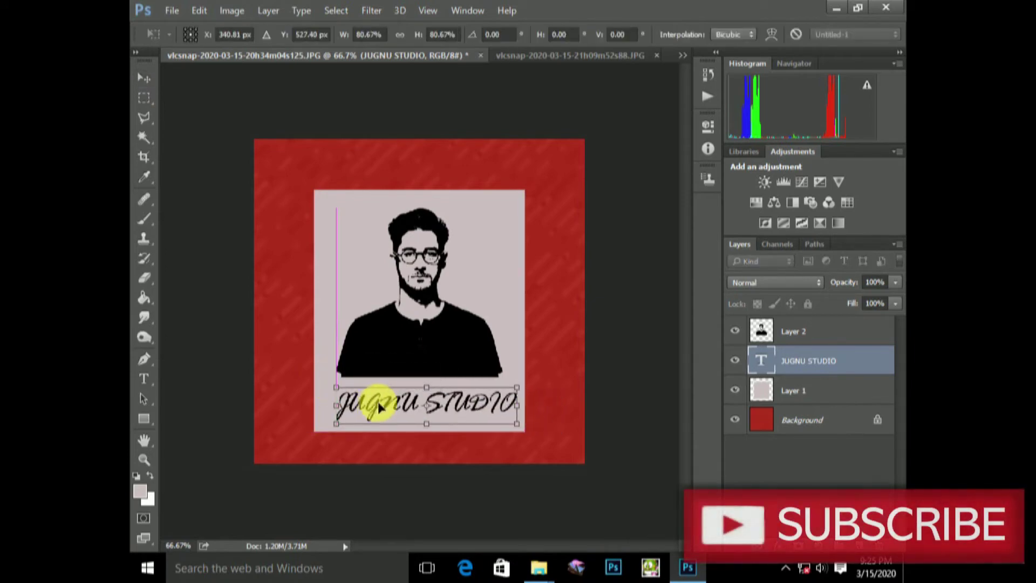
pyautogui.press('Return')
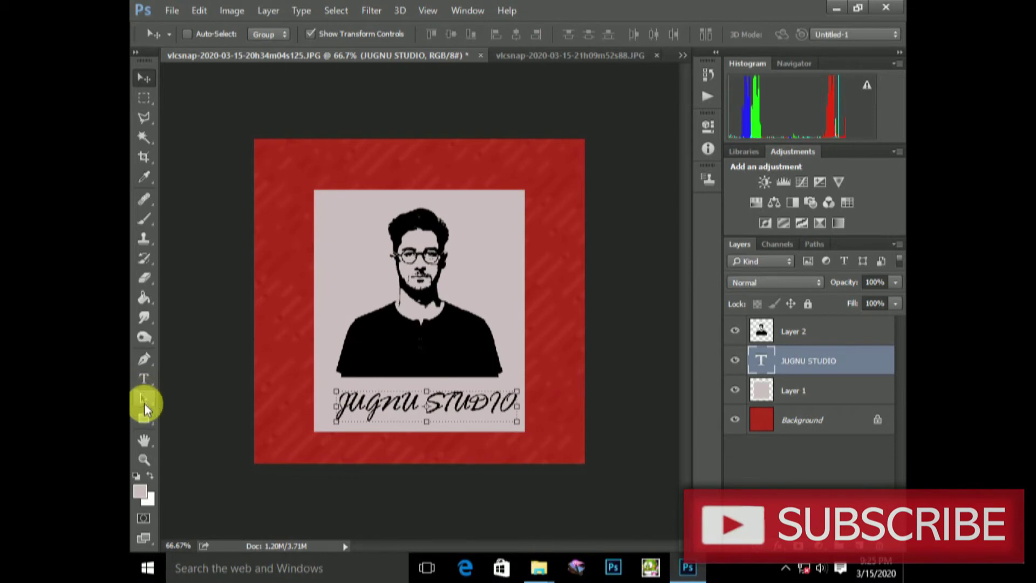
pyautogui.click(144, 382)
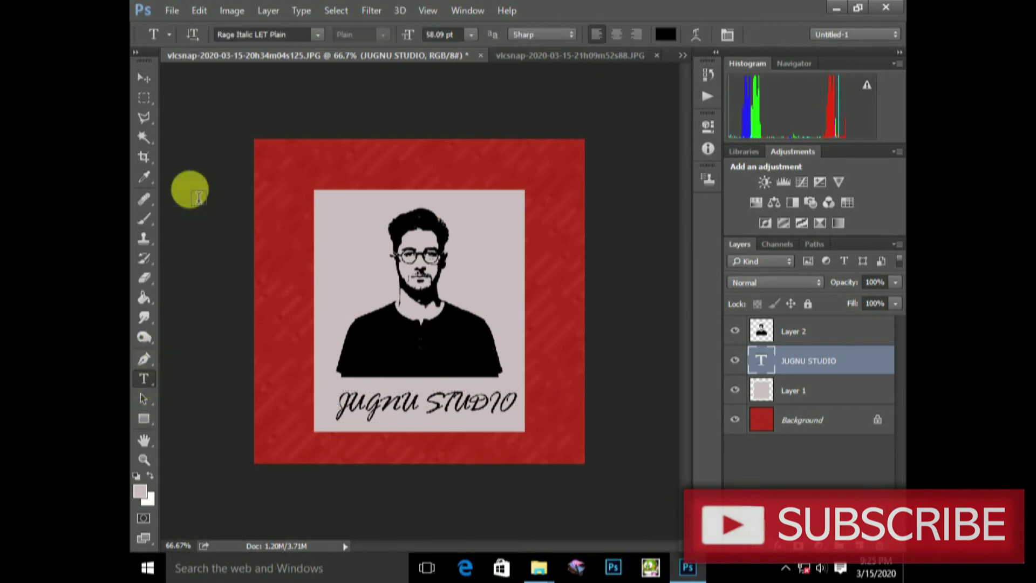
pyautogui.click(318, 34)
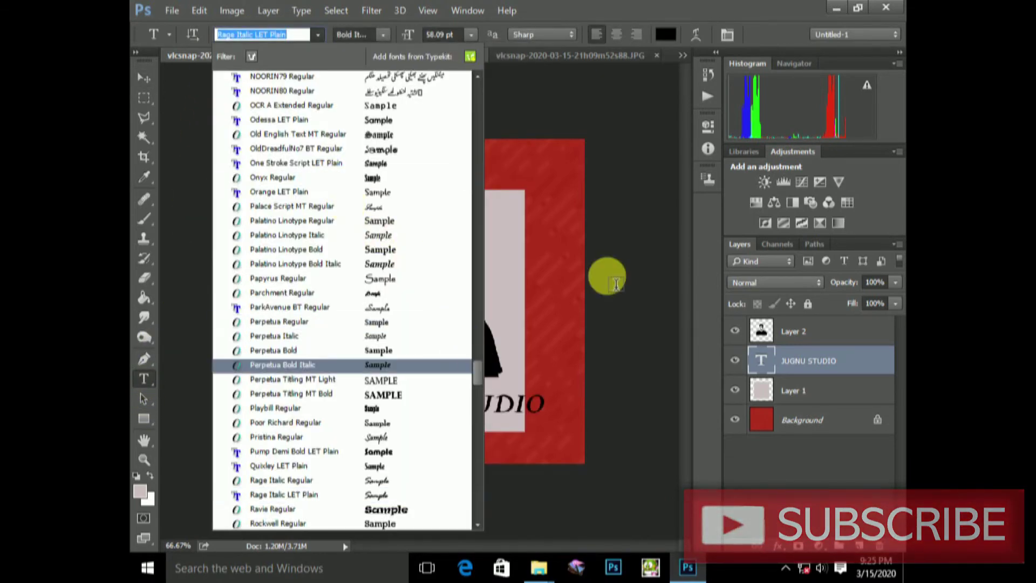
pyautogui.click(616, 285)
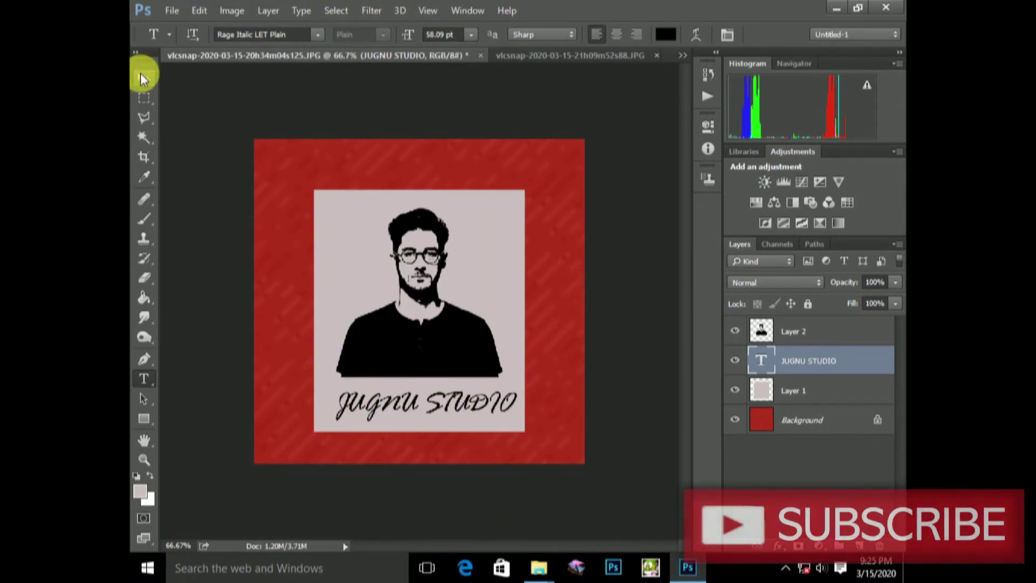
pyautogui.click(143, 78)
# Step: Merge the "JUGNU STUDIO" text layer down into the pink rectangle layer
pyautogui.click(823, 336)
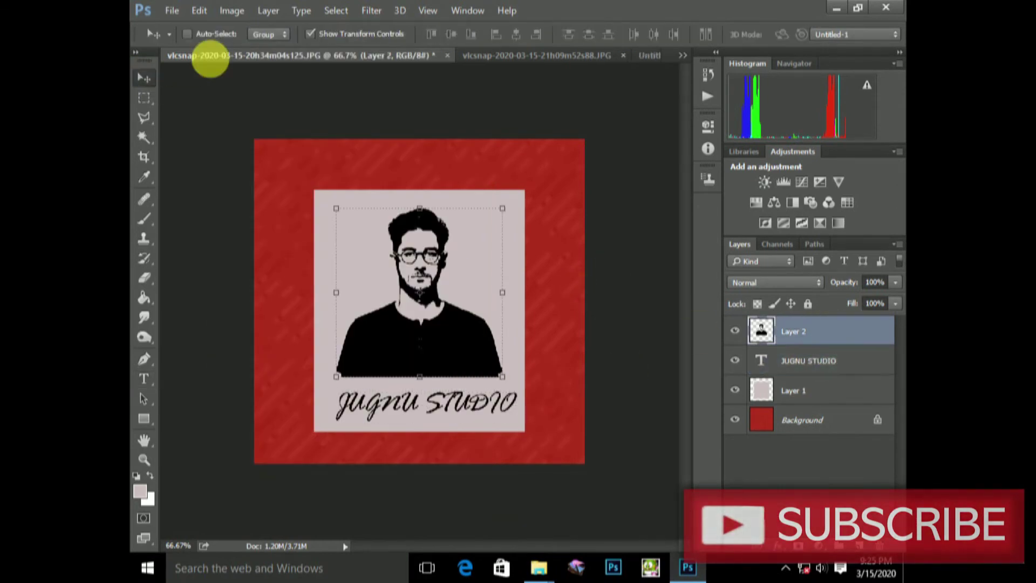
pyautogui.click(200, 11)
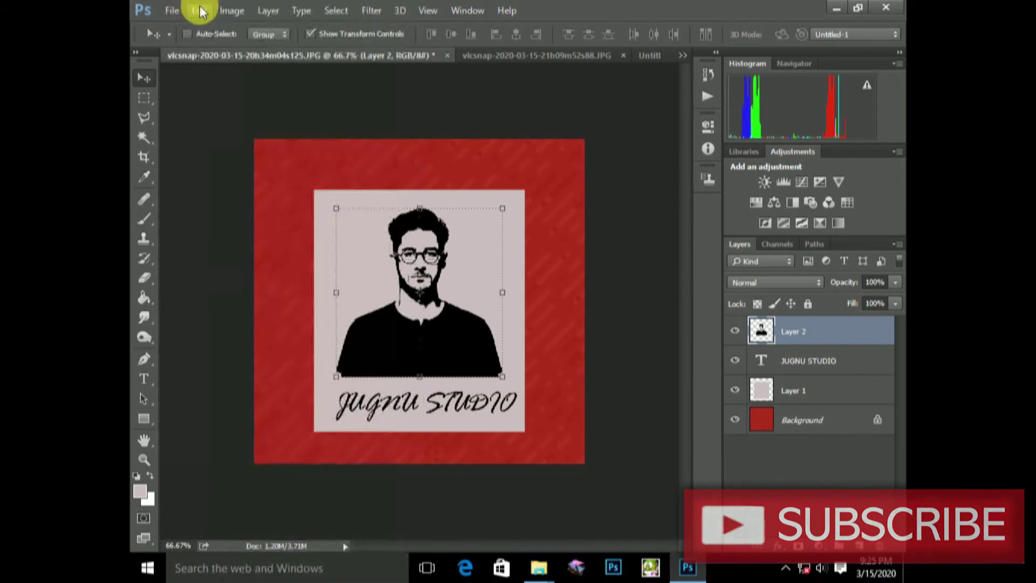
pyautogui.click(232, 11)
pyautogui.moveTo(268, 11)
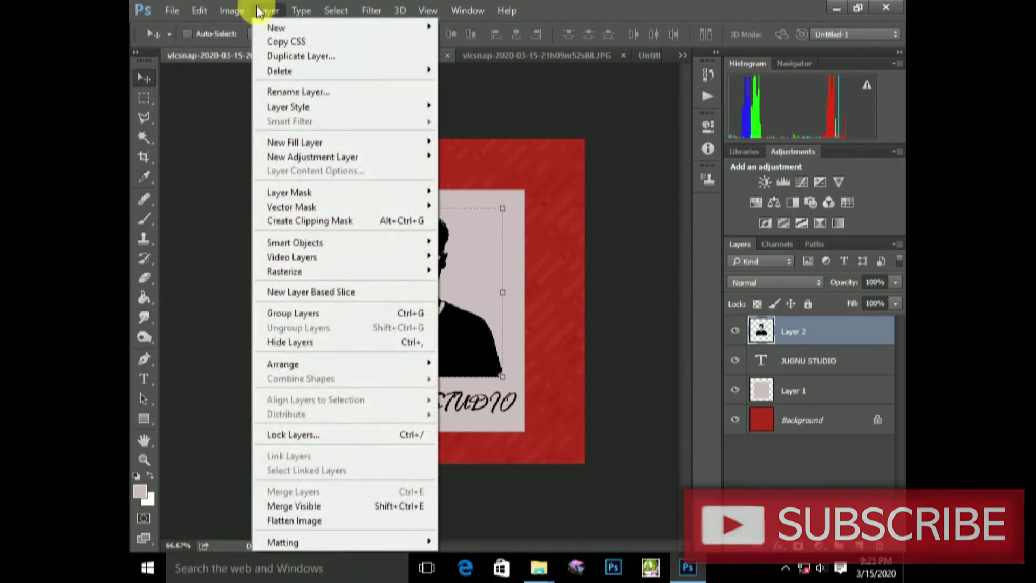
pyautogui.click(795, 394)
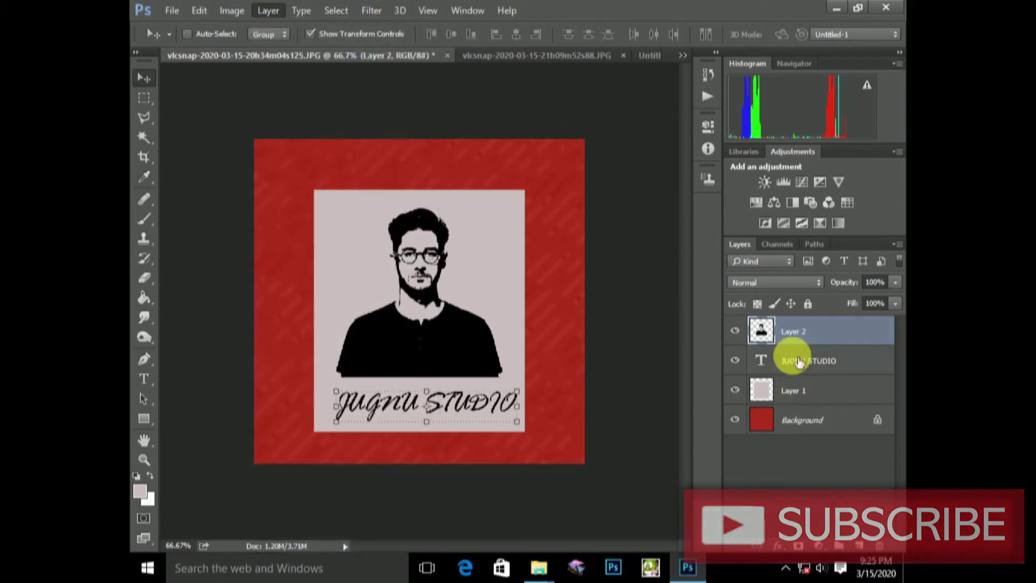
pyautogui.click(794, 356)
pyautogui.click(265, 12)
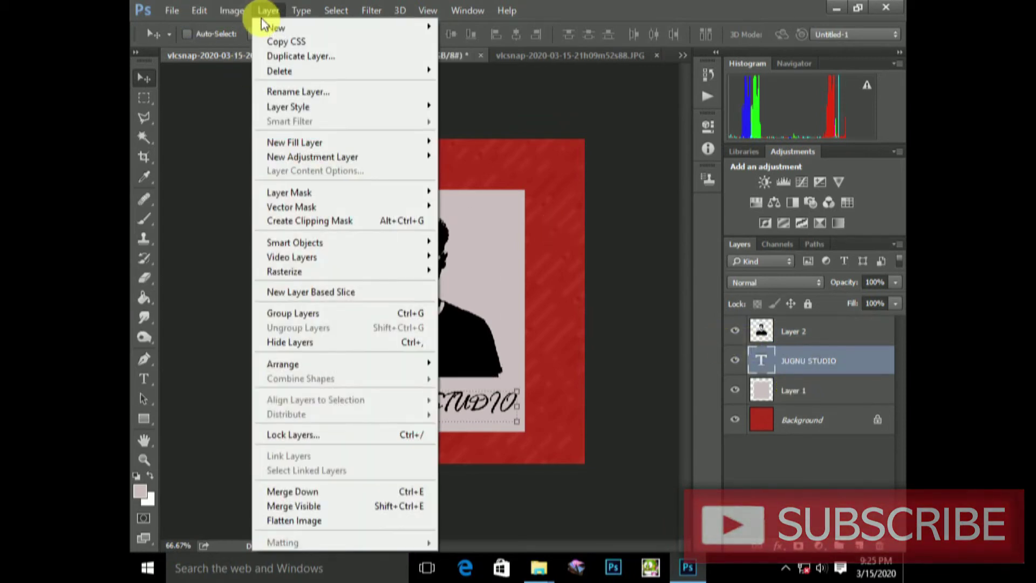
pyautogui.click(351, 490)
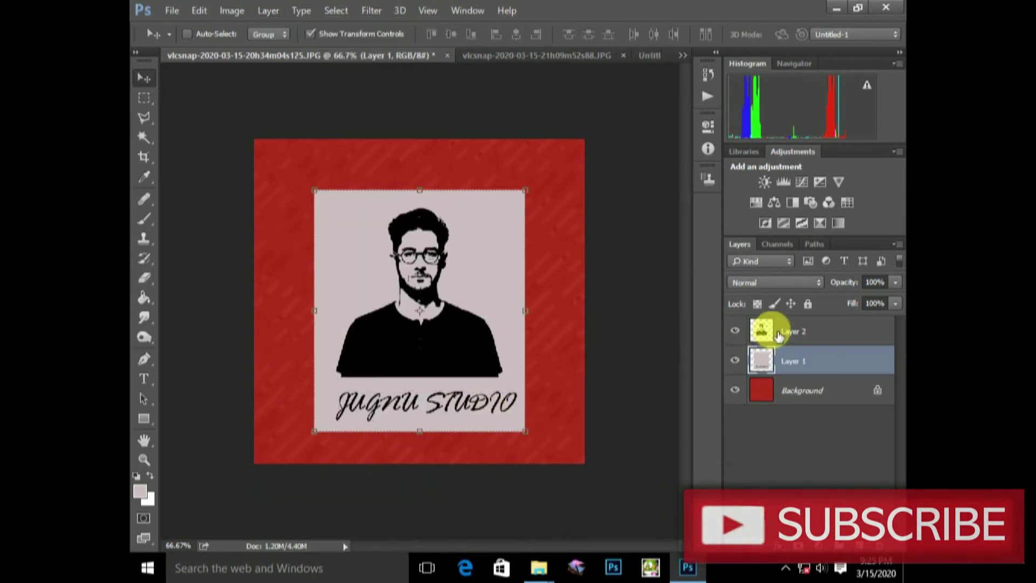
# Step: Merge the cut-out portrait layer down into the layer holding the pink rectangle and caption
pyautogui.click(779, 336)
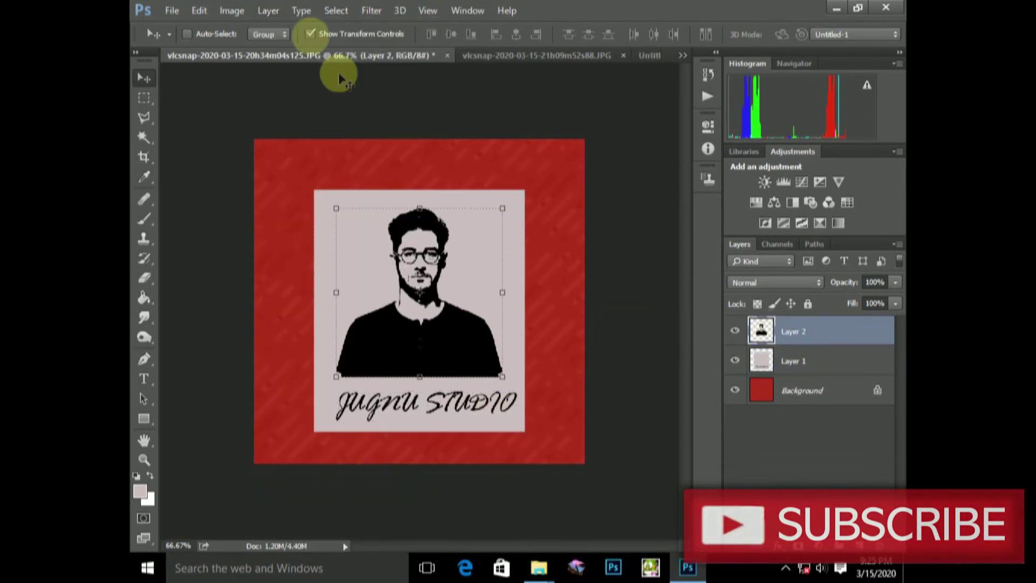
pyautogui.click(332, 13)
pyautogui.moveTo(311, 17)
pyautogui.moveTo(260, 19)
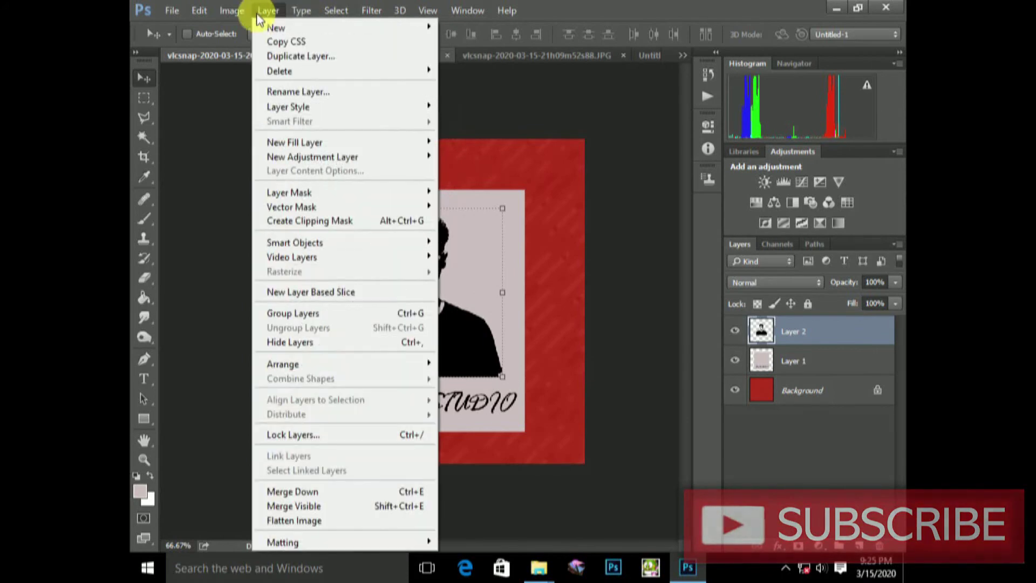
pyautogui.click(349, 491)
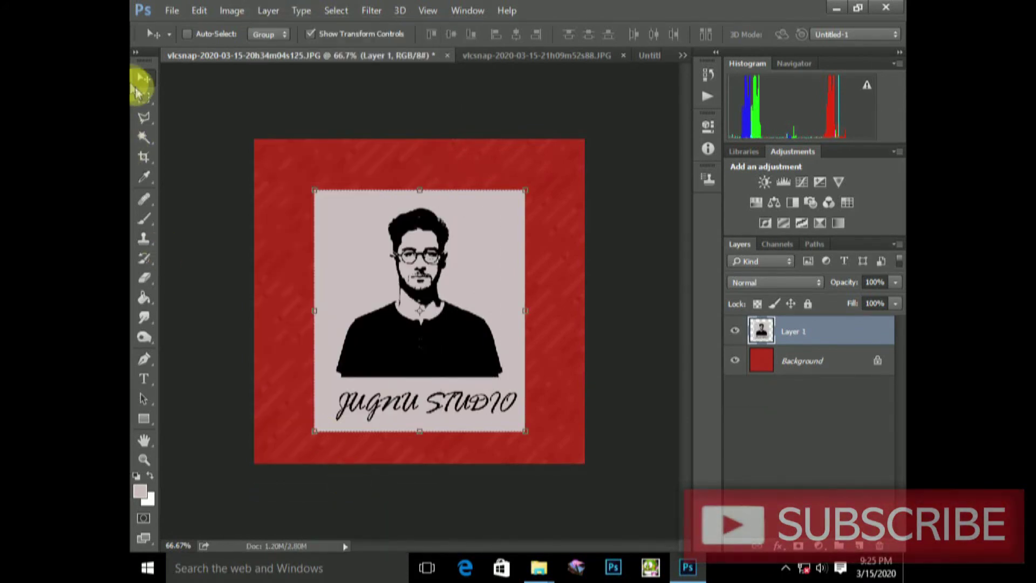
pyautogui.click(145, 139)
pyautogui.click(432, 367)
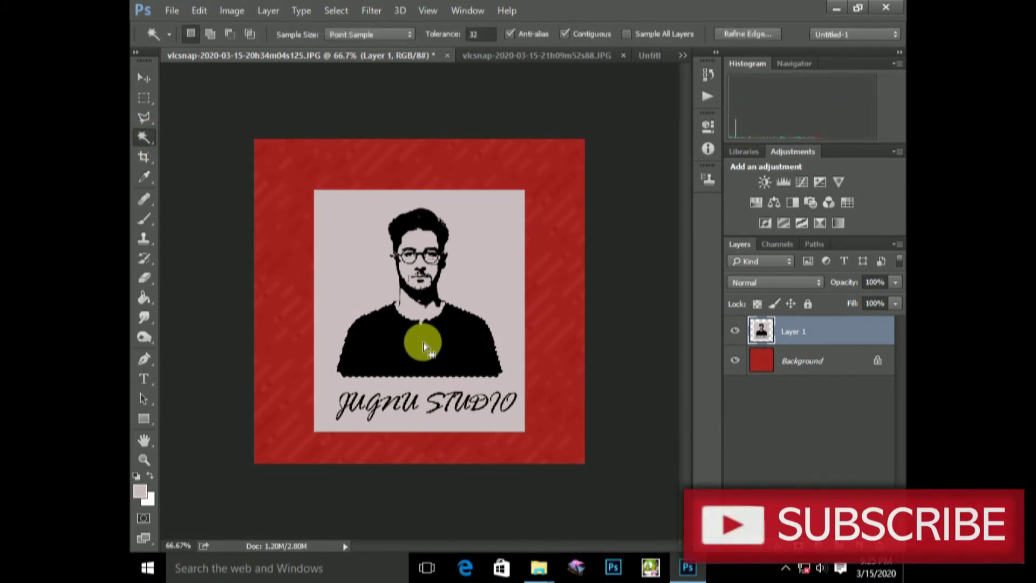
pyautogui.click(143, 459)
pyautogui.click(480, 324)
pyautogui.click(485, 360)
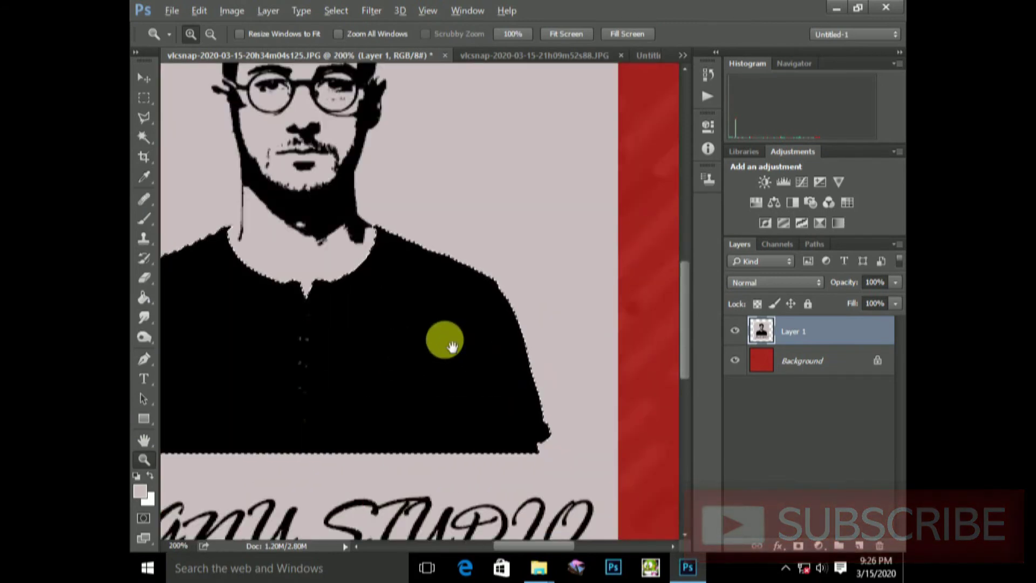
pyautogui.keyDown('alt'); pyautogui.click(453, 345); pyautogui.keyUp('alt')
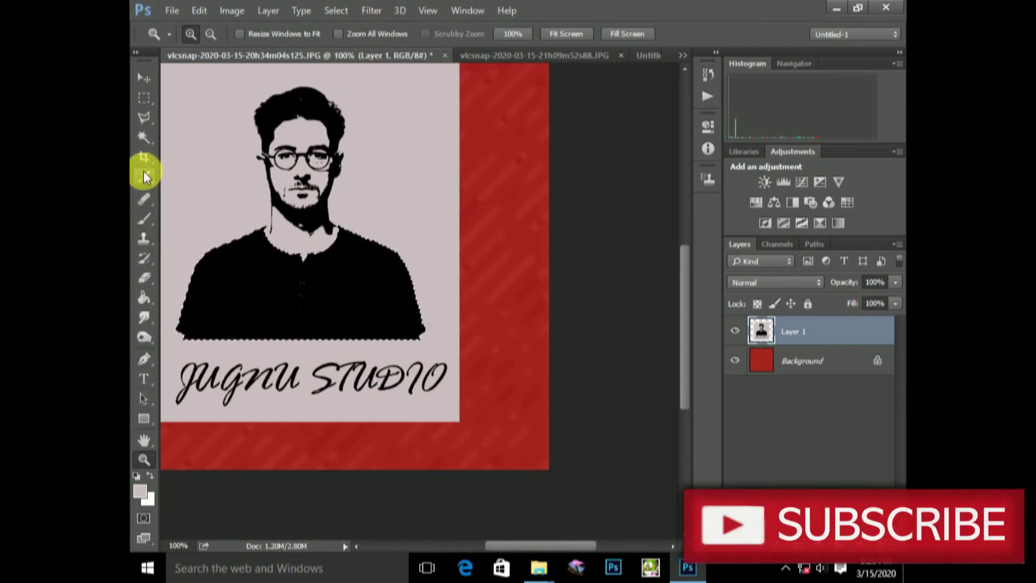
pyautogui.click(144, 117)
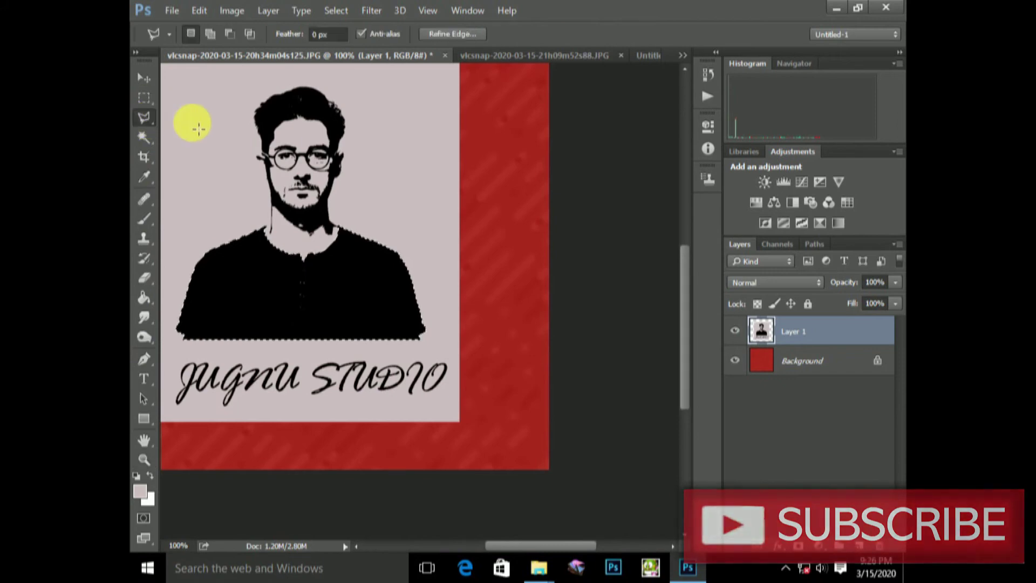
pyautogui.click(222, 127)
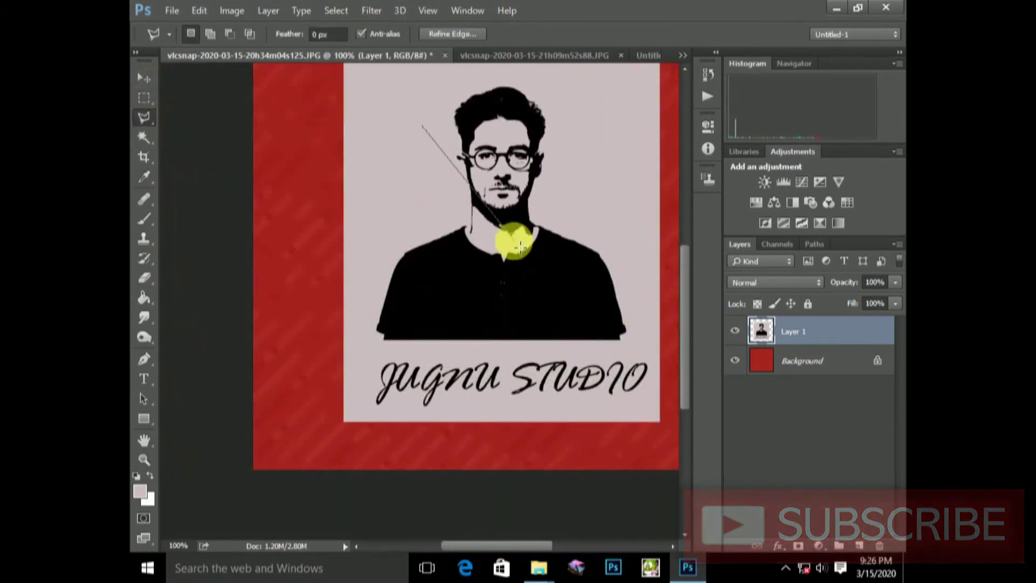
pyautogui.press('Escape')
pyautogui.click(308, 127)
pyautogui.click(387, 152)
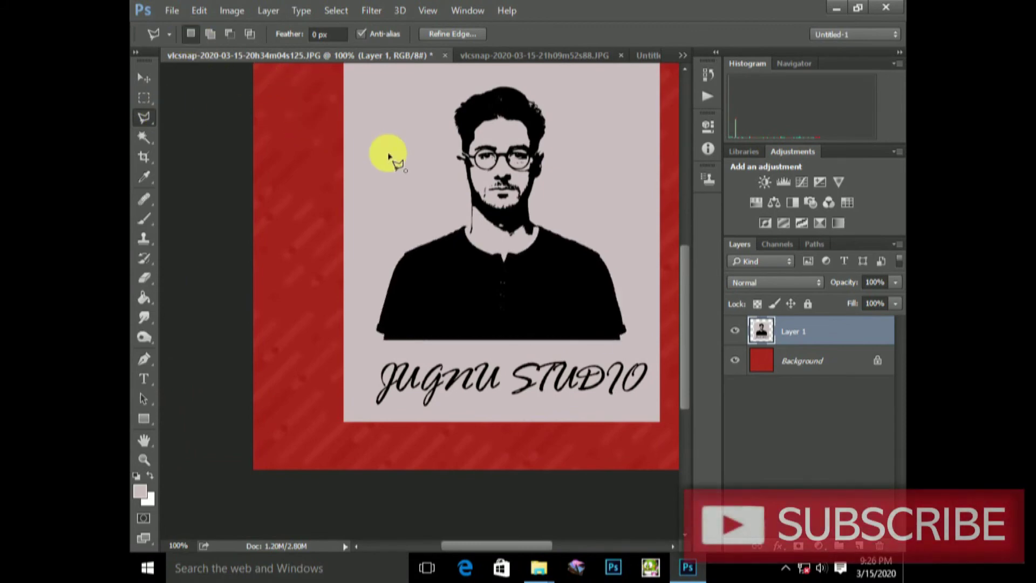
pyautogui.doubleClick(374, 205)
pyautogui.click(376, 196)
# Step: Select all black areas of the portrait and caption with Color Range by sampling the shirt, and delete them from the merged layer
pyautogui.click(144, 81)
pyautogui.moveTo(469, 224); pyautogui.dragTo(386, 260)
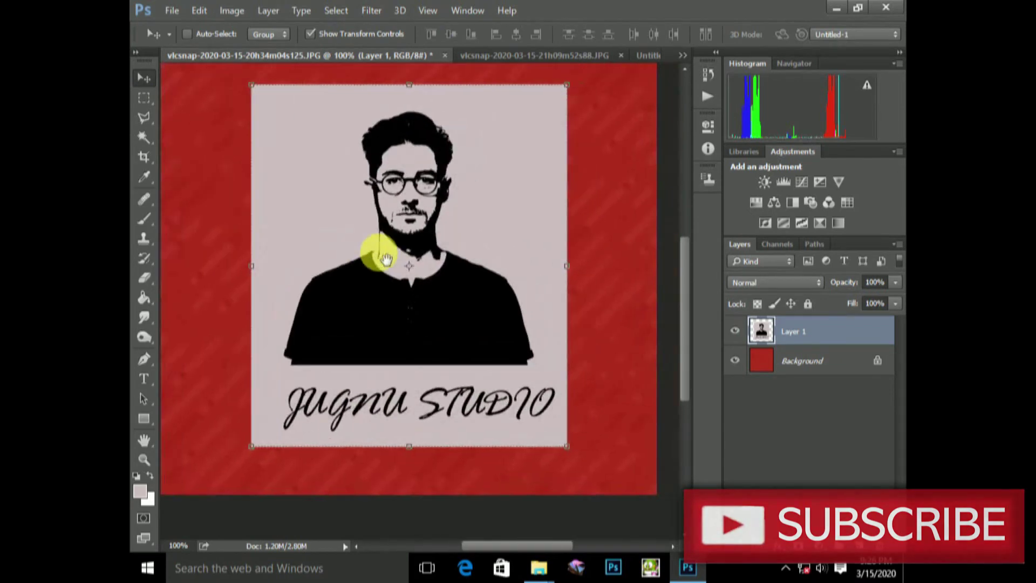
pyautogui.click(356, 11)
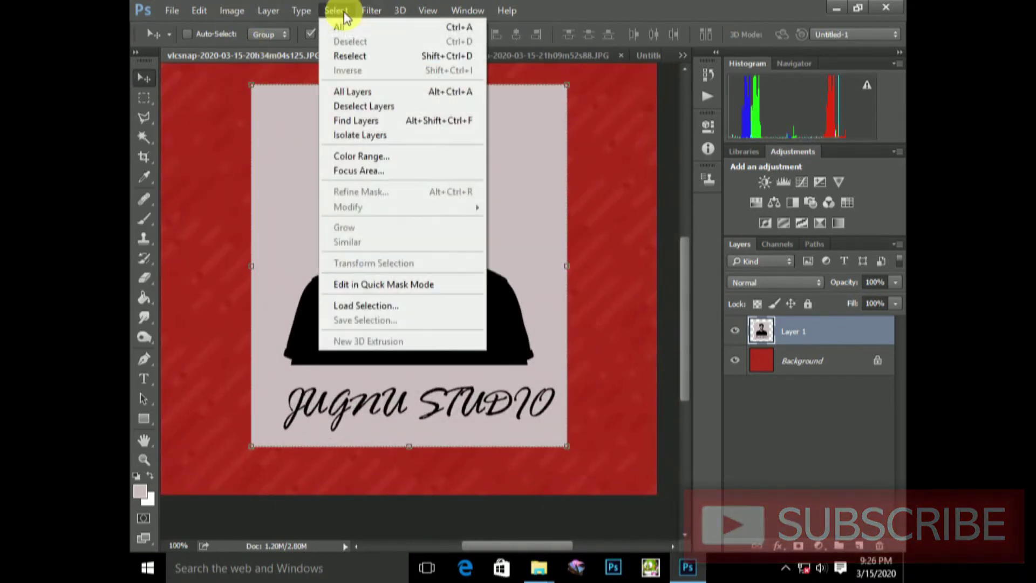
pyautogui.click(336, 159)
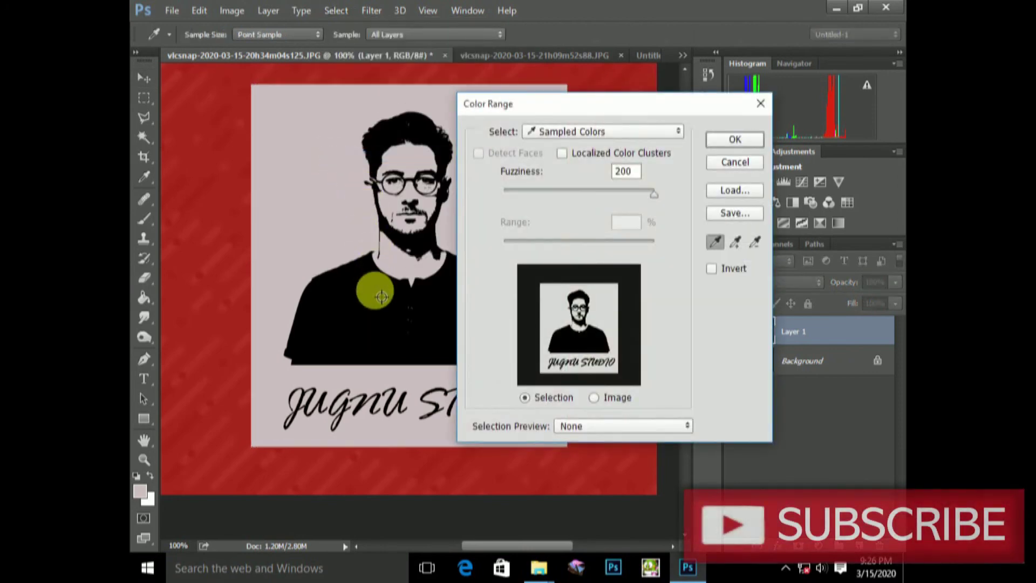
pyautogui.click(391, 289)
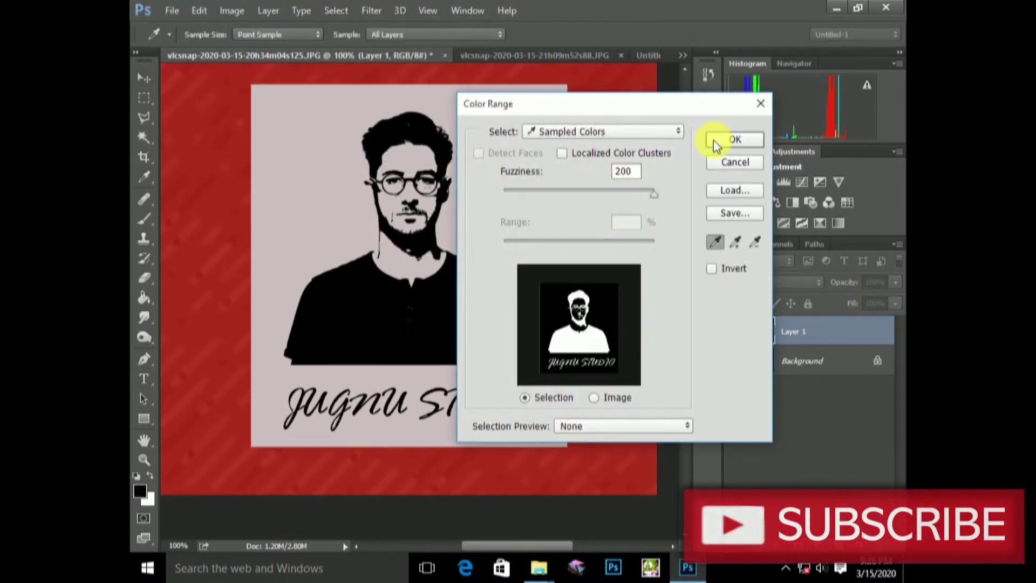
pyautogui.click(735, 140)
pyautogui.press('v')
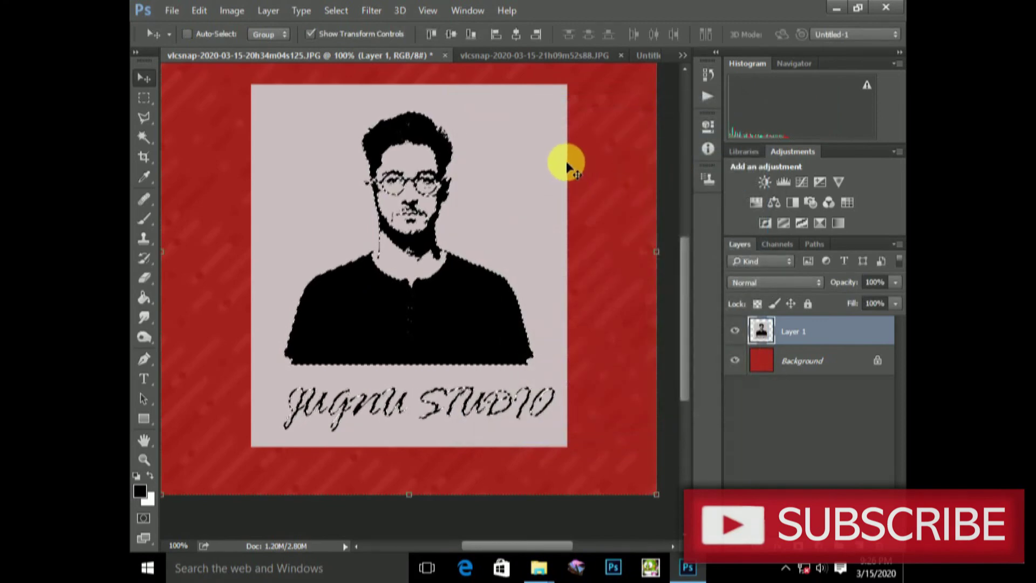
pyautogui.press('Delete')
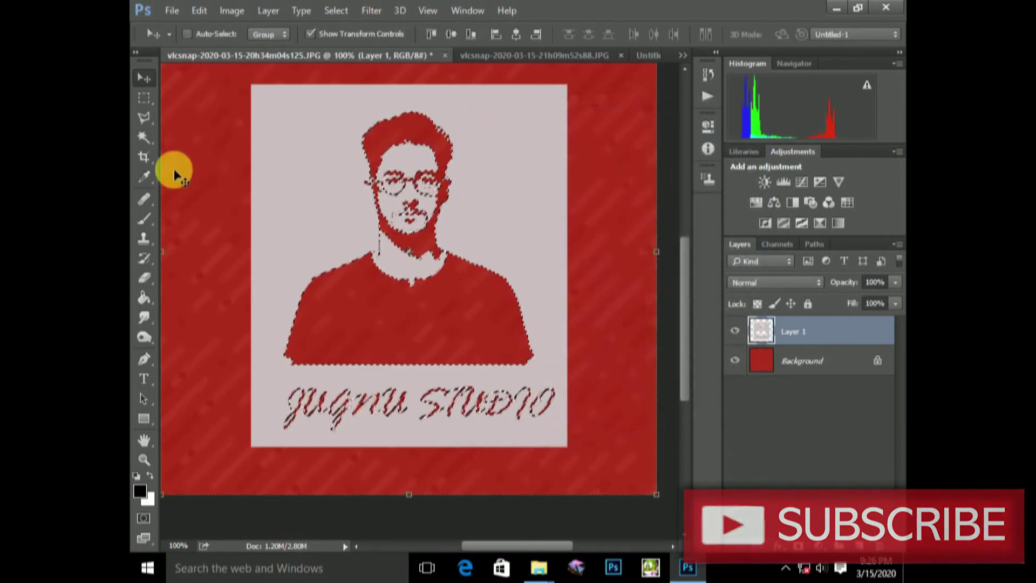
# Step: Clear the selection around the removed portrait and caption areas
pyautogui.click(143, 118)
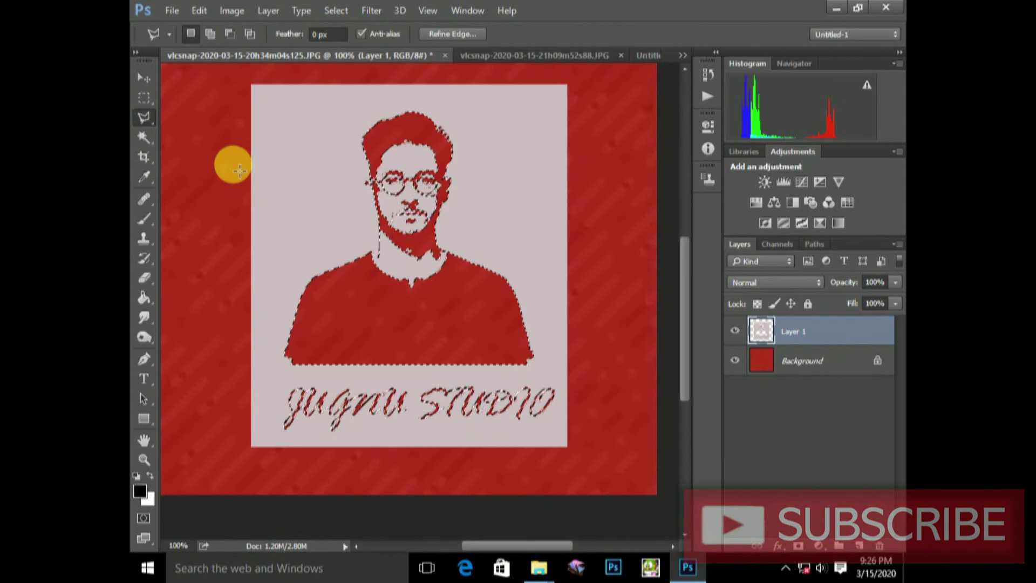
pyautogui.click(233, 165)
pyautogui.doubleClick(203, 240)
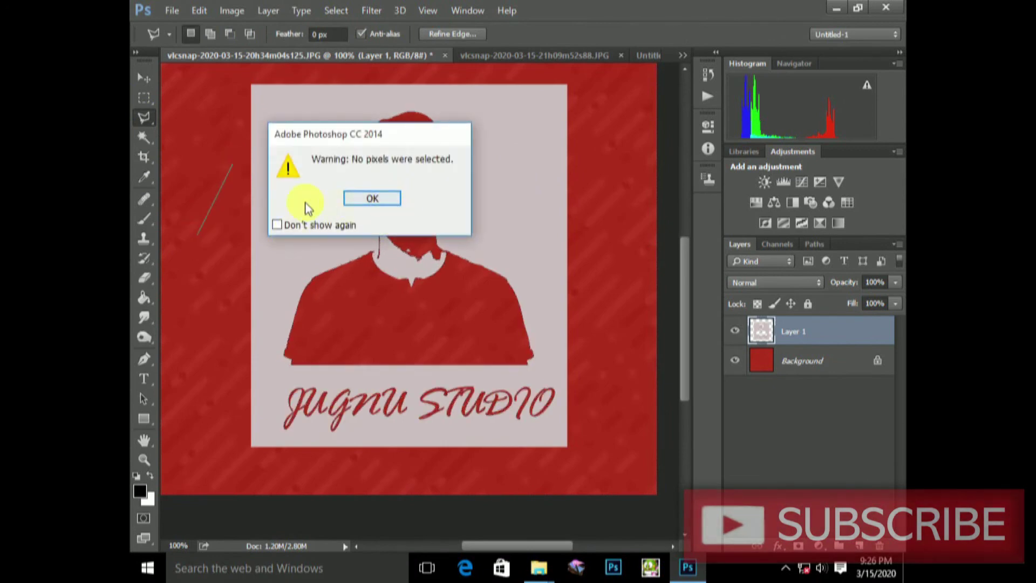
pyautogui.click(372, 198)
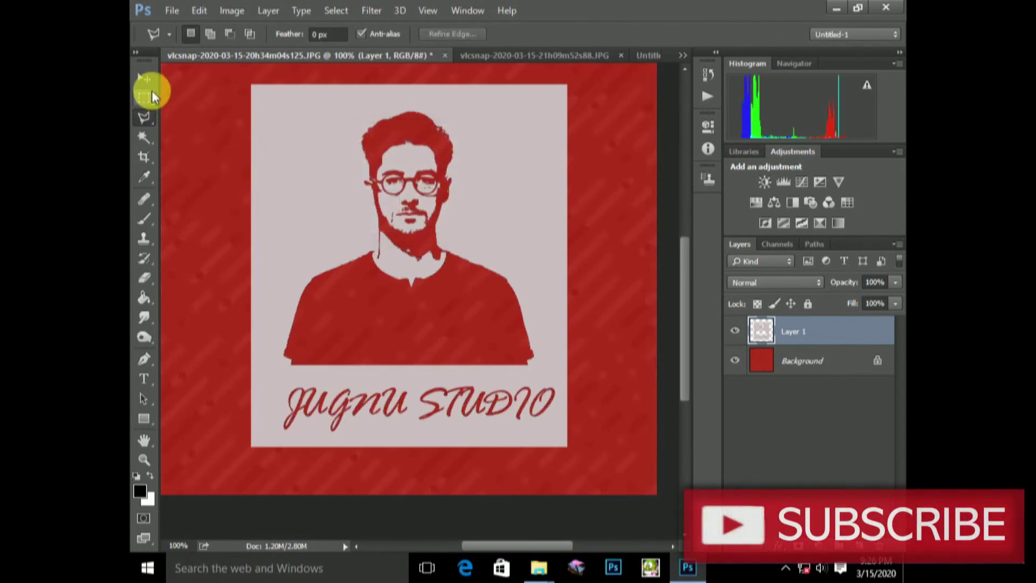
# Step: Rotate the merged portrait card about 13.5° counterclockwise, shrink it slightly and place it near the middle of the red background
pyautogui.click(144, 78)
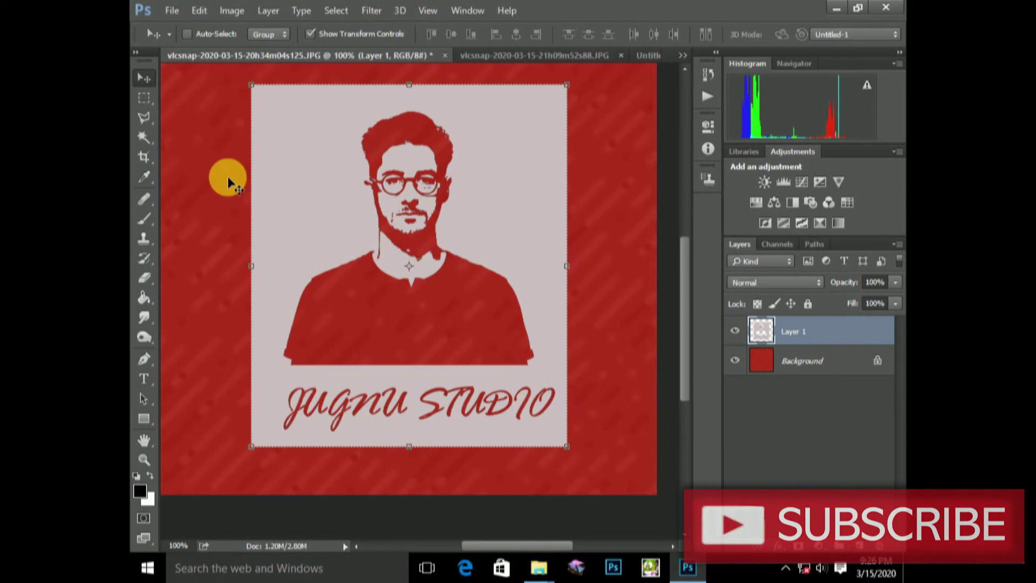
pyautogui.keyDown('ctrl'); pyautogui.keyDown('alt'); pyautogui.click(327, 243); pyautogui.keyUp('alt'); pyautogui.keyUp('ctrl')
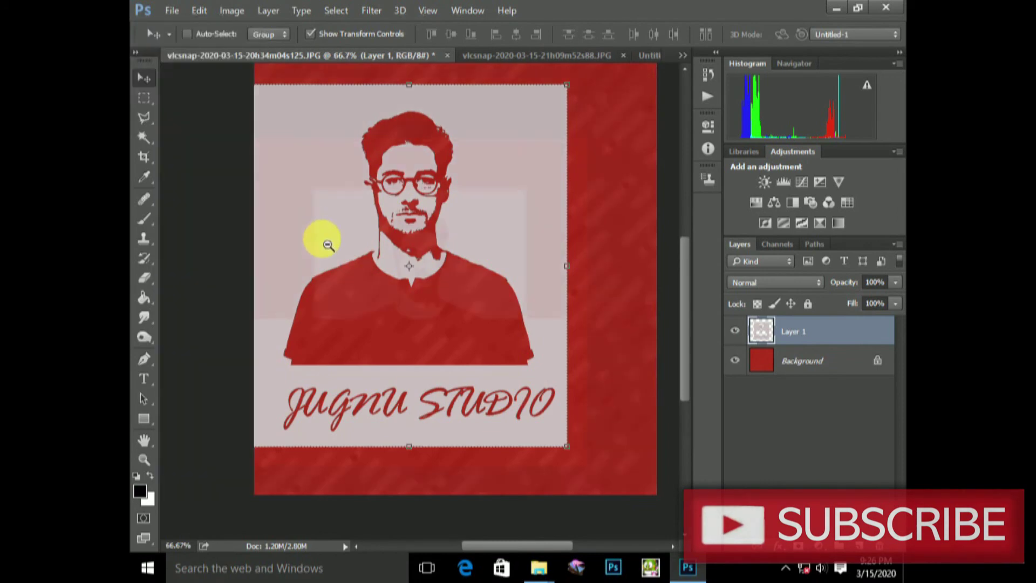
pyautogui.moveTo(547, 298); pyautogui.dragTo(570, 251)
pyautogui.moveTo(493, 307); pyautogui.dragTo(465, 292)
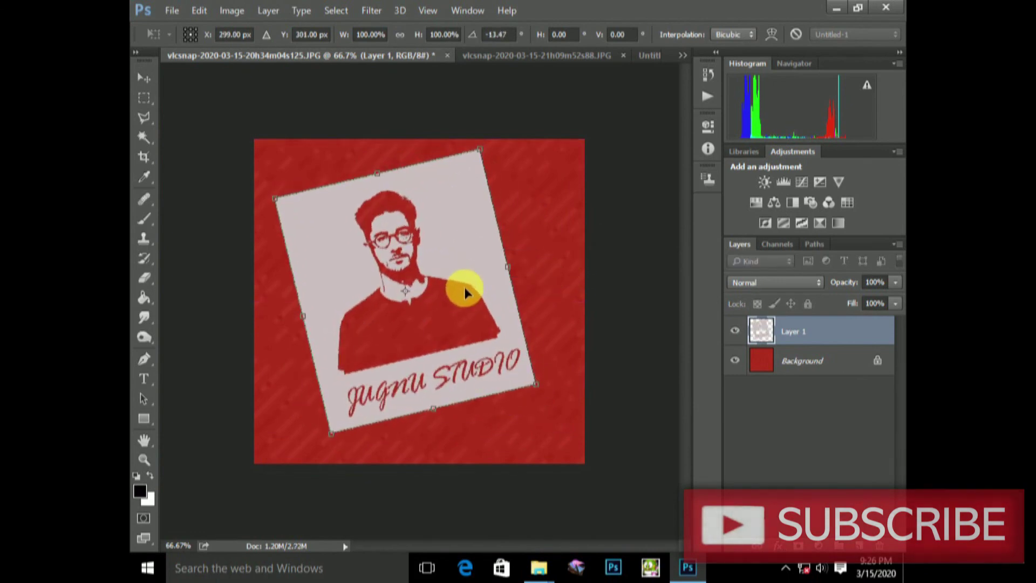
pyautogui.moveTo(535, 382); pyautogui.dragTo(532, 380)
pyautogui.press('Return')
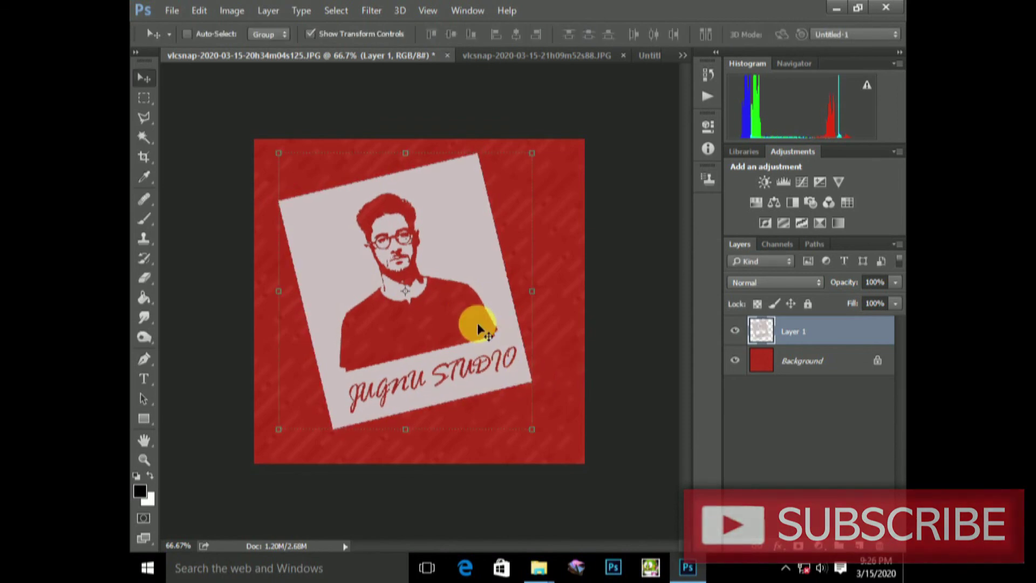
# Step: Save the design to the Desktop as a JPEG under its existing name at quality 12 (Maximum), and switch to the desktop
pyautogui.click(172, 12)
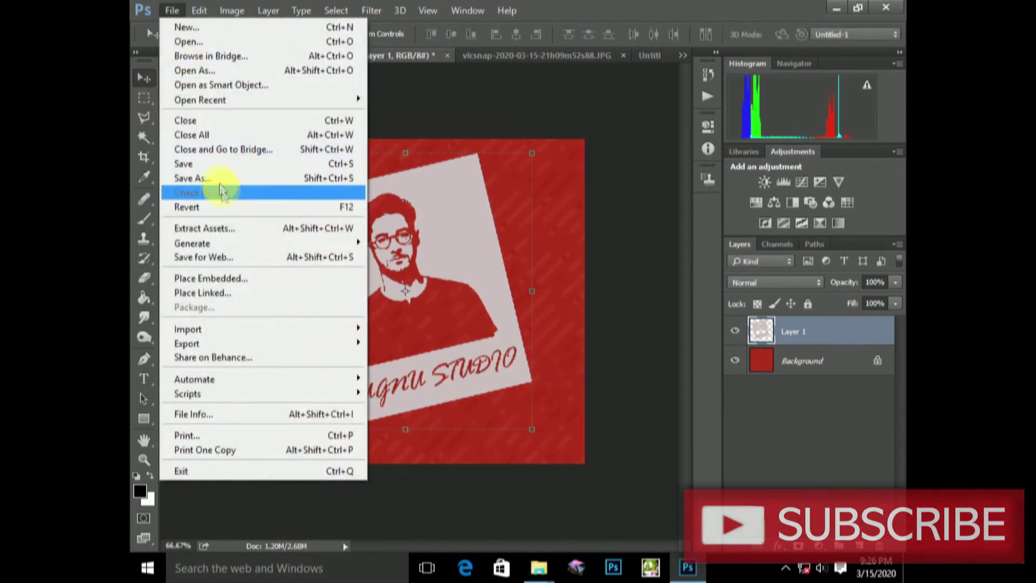
pyautogui.click(218, 178)
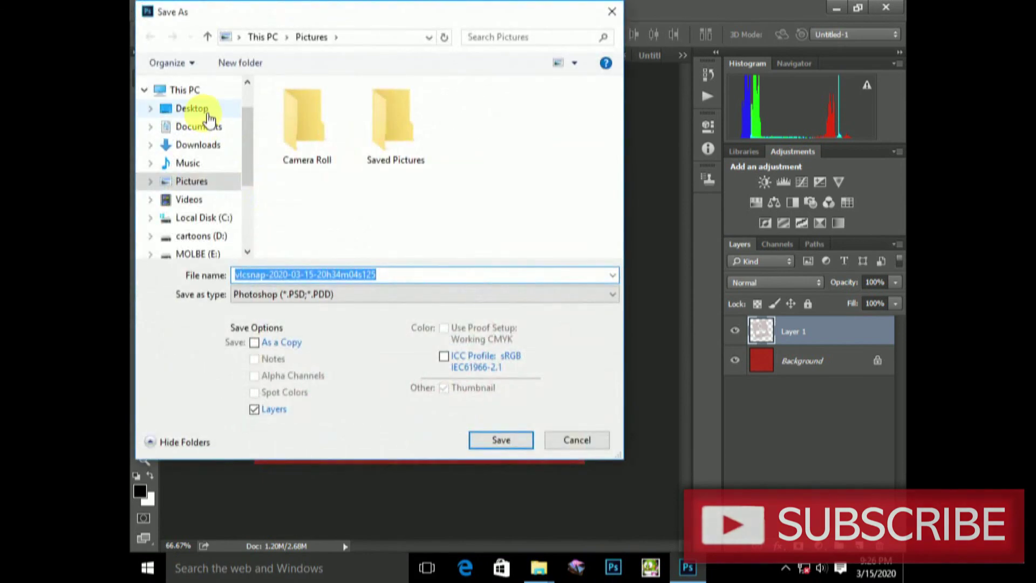
pyautogui.click(207, 112)
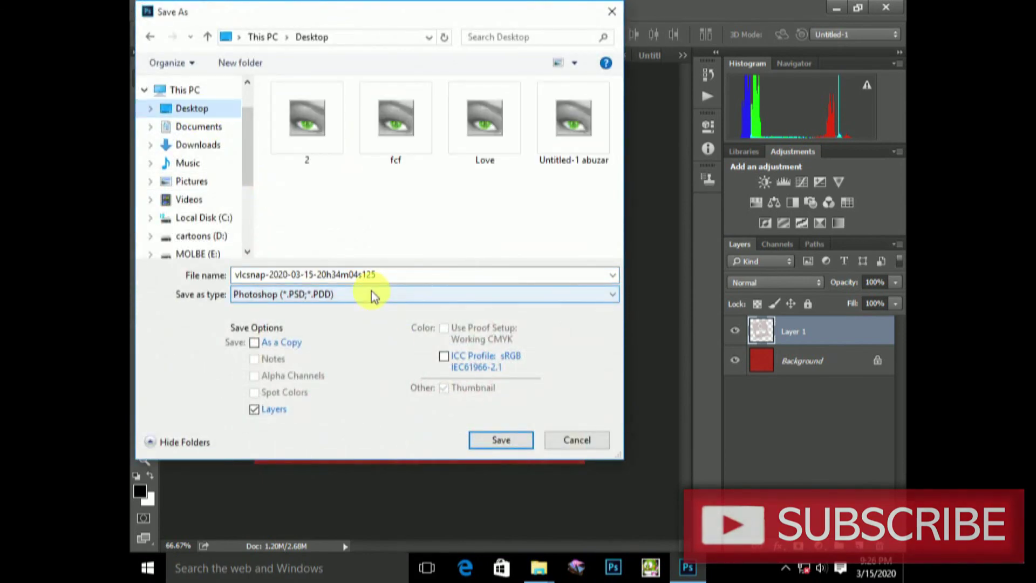
pyautogui.click(371, 294)
pyautogui.click(354, 385)
pyautogui.click(492, 445)
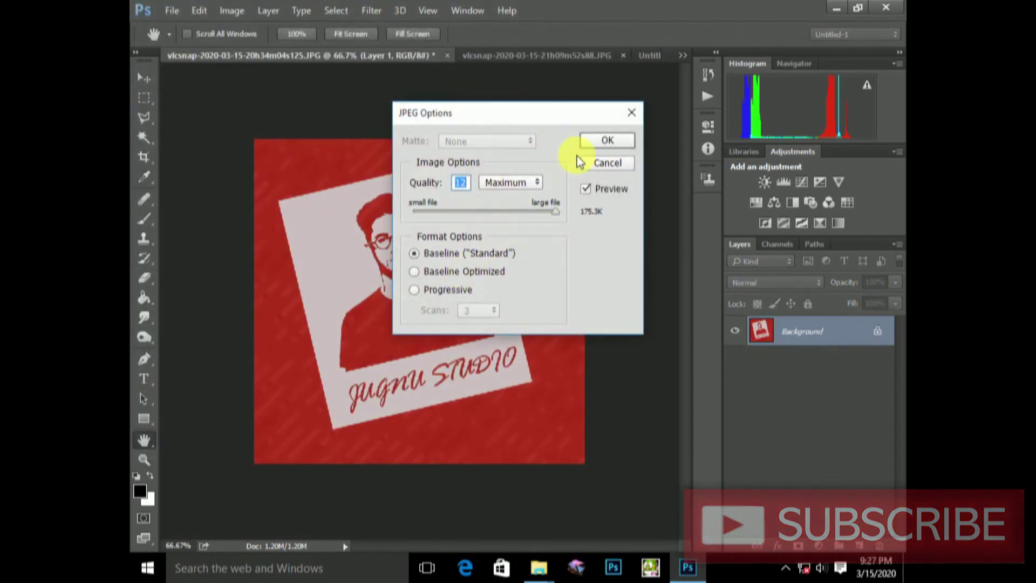
pyautogui.click(599, 141)
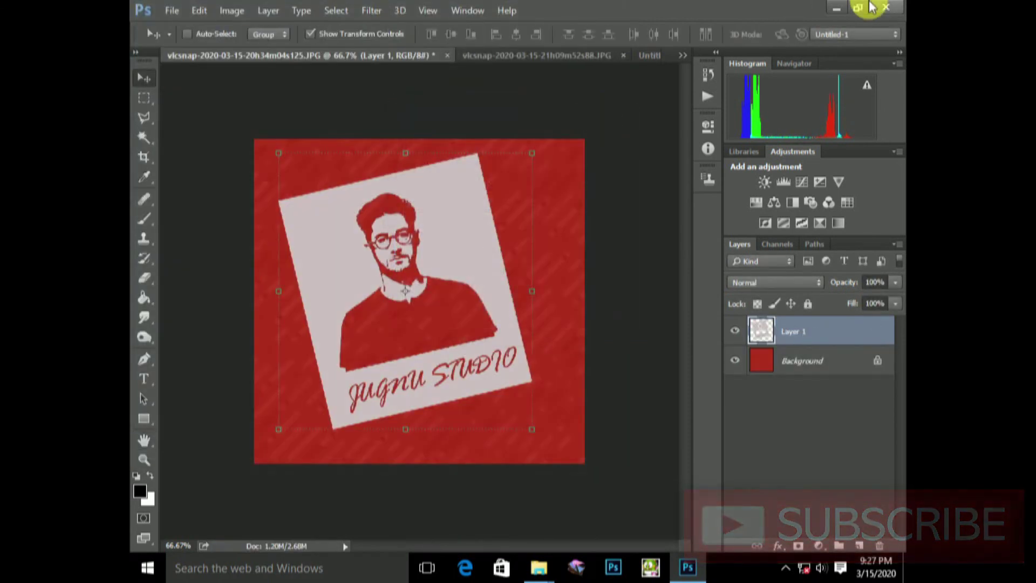
pyautogui.click(838, 7)
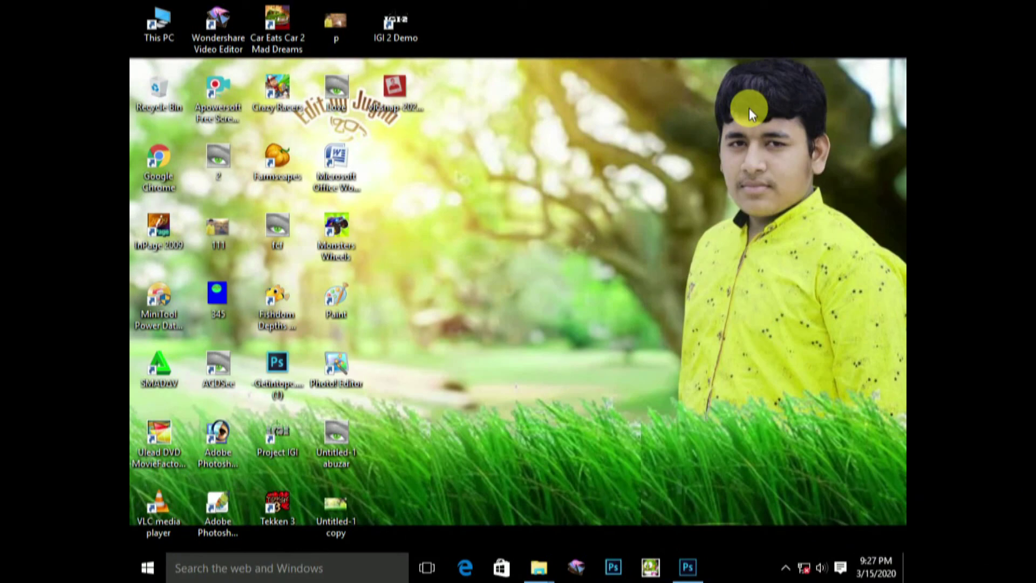